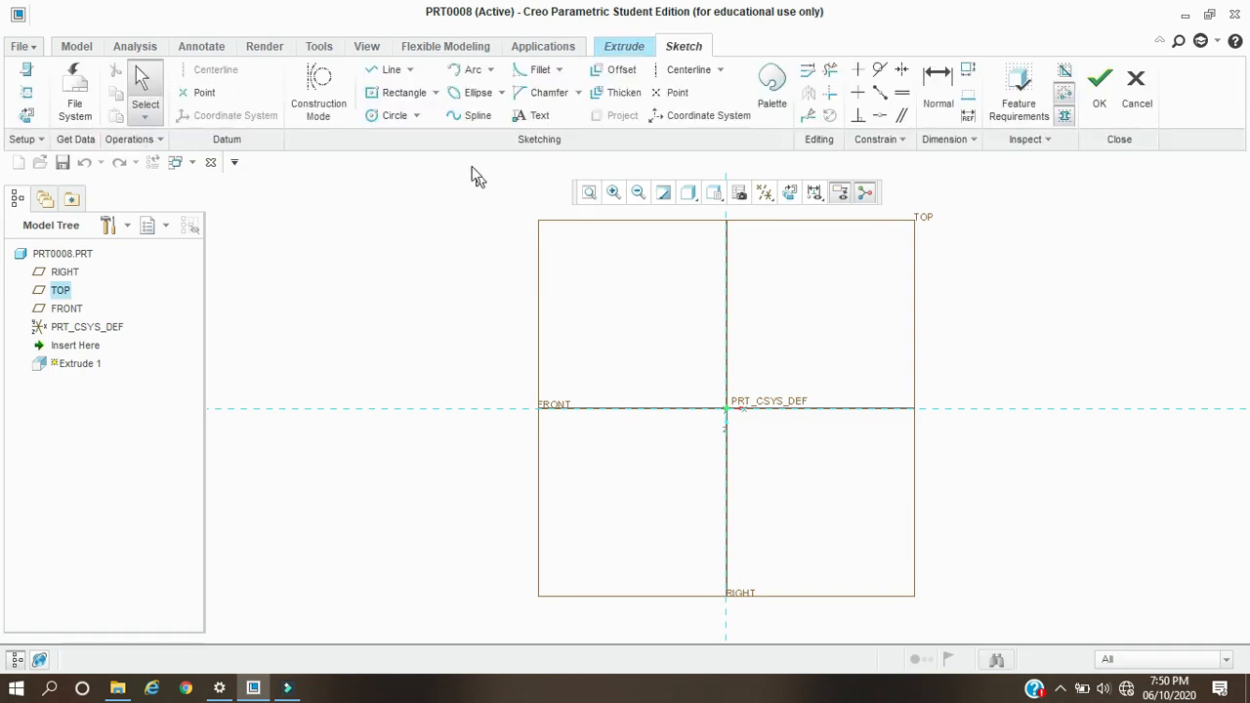
# Step: Sketch a center rectangle at the origin on the TOP plane and finish the sketch
pyautogui.click(733, 408)
pyautogui.click(573, 275)
pyautogui.click(1100, 107)
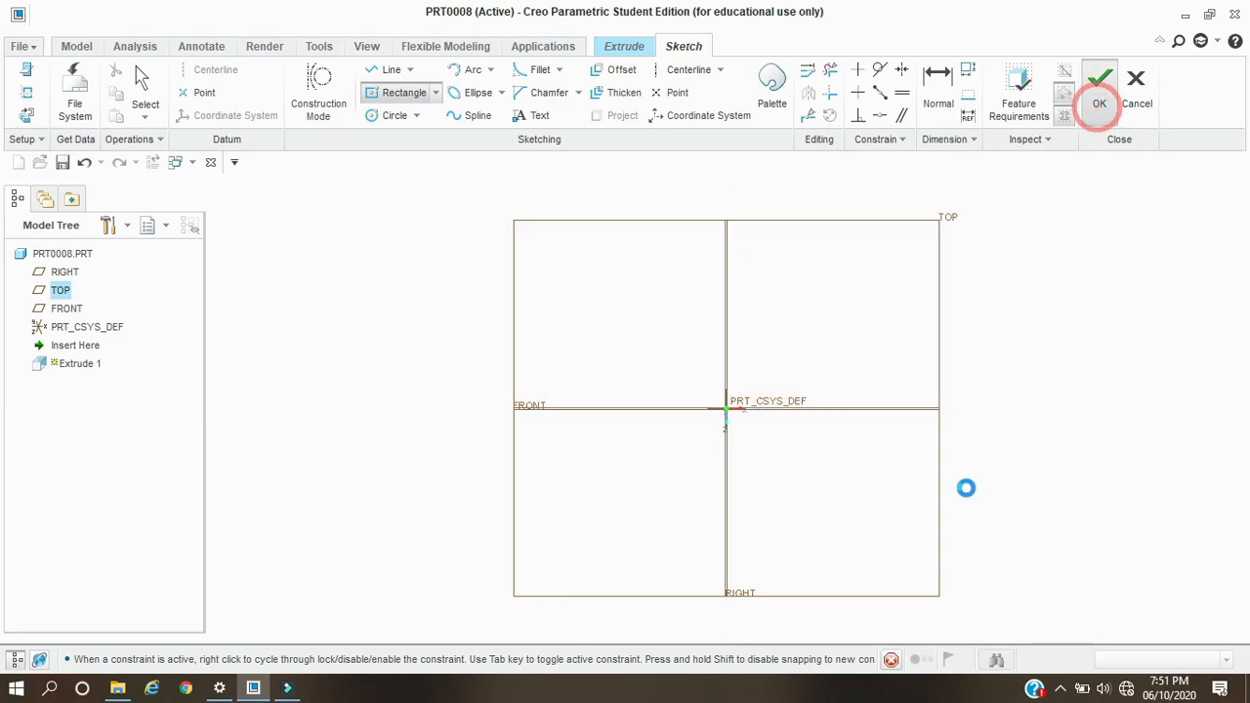
# Step: Extrude the rectangle upward to a depth of about 515.70 and complete the feature
pyautogui.keyDown('ctrl'); pyautogui.moveTo(961, 454); pyautogui.dragTo(963, 389, button='middle'); pyautogui.keyUp('ctrl')
pyautogui.keyDown('shift'); pyautogui.moveTo(885, 492); pyautogui.dragTo(846, 580, button='middle'); pyautogui.keyUp('shift')
pyautogui.moveTo(726, 384); pyautogui.dragTo(674, 207)
pyautogui.click(506, 94)
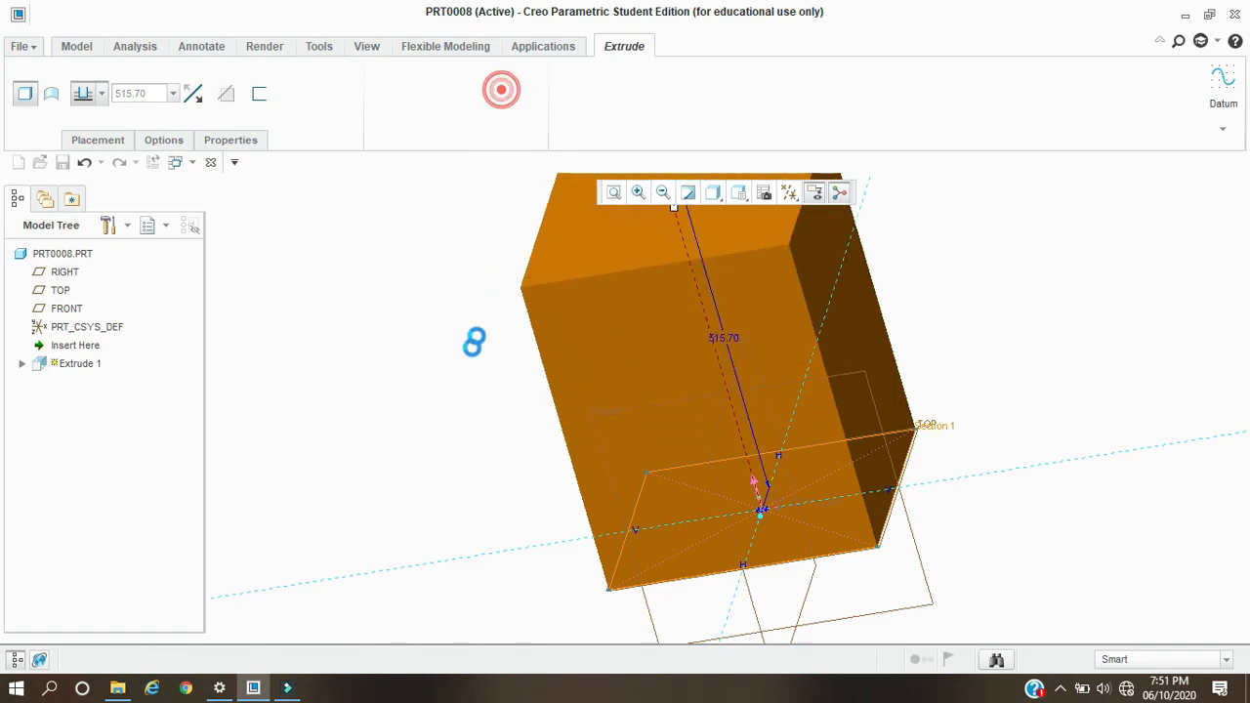
pyautogui.moveTo(514, 371); pyautogui.dragTo(793, 326, button='middle')
pyautogui.click(933, 329)
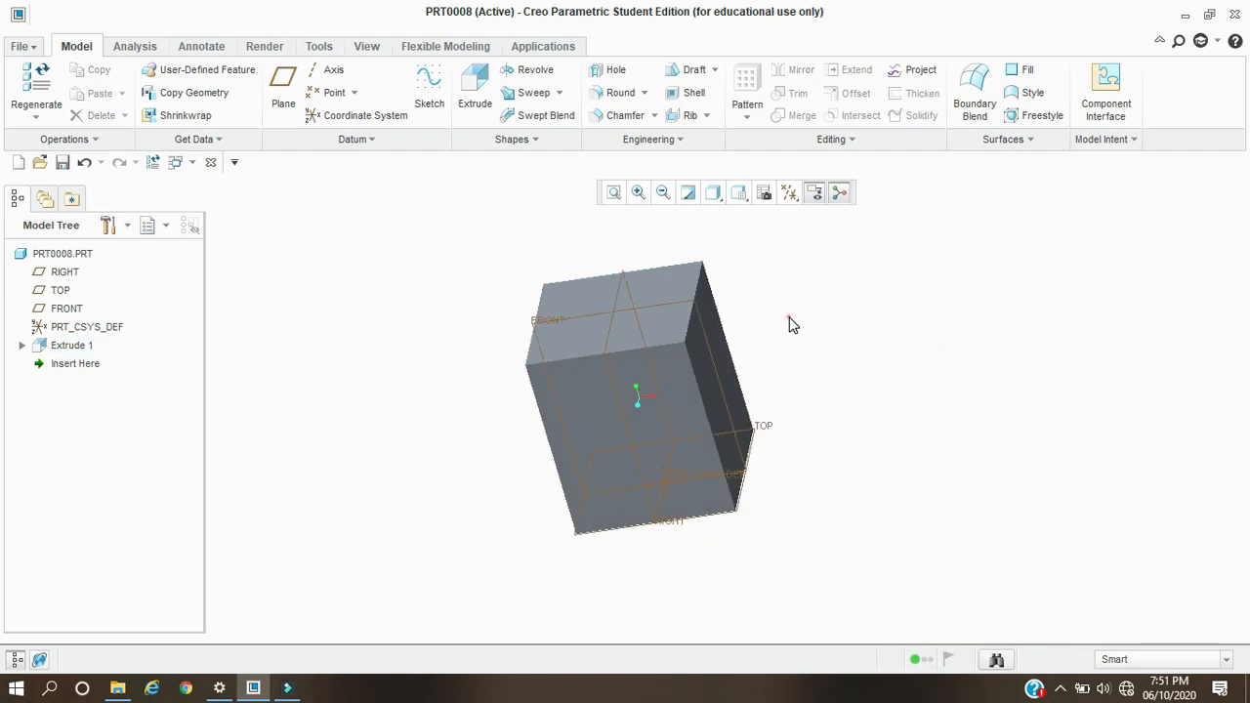
# Step: Start a draft and select the block's side faces together as the draft surfaces
pyautogui.click(691, 72)
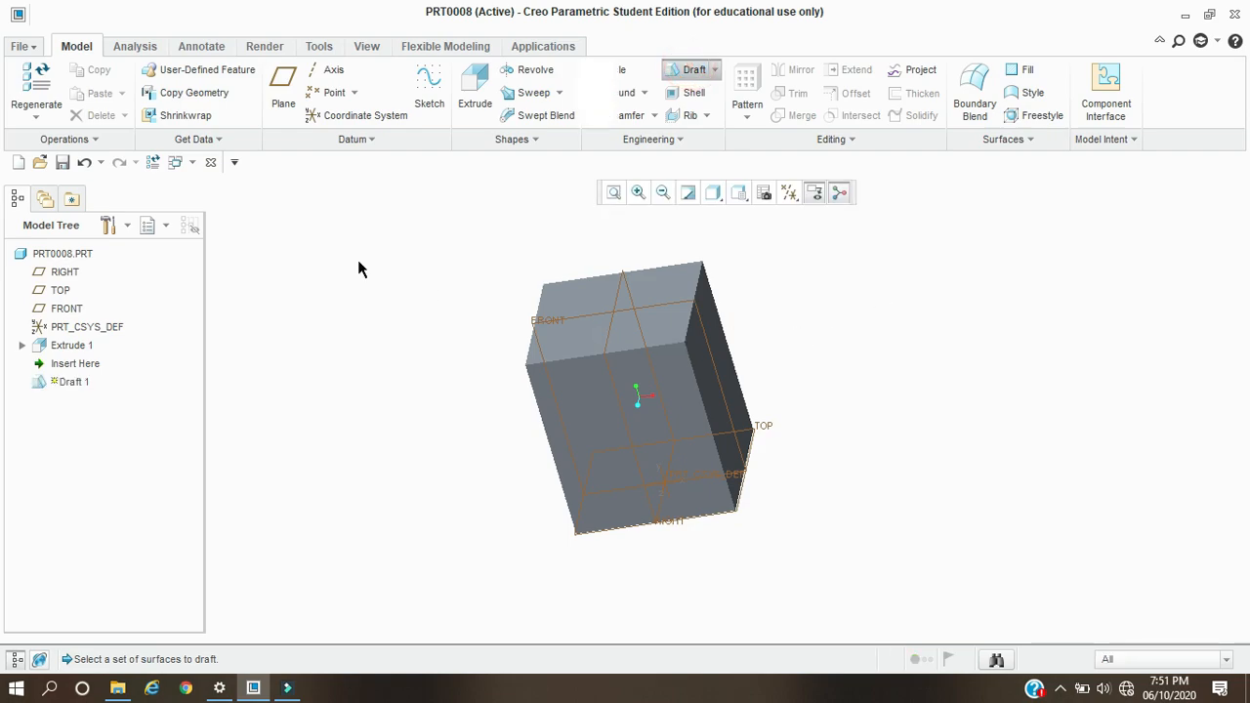
pyautogui.click(84, 140)
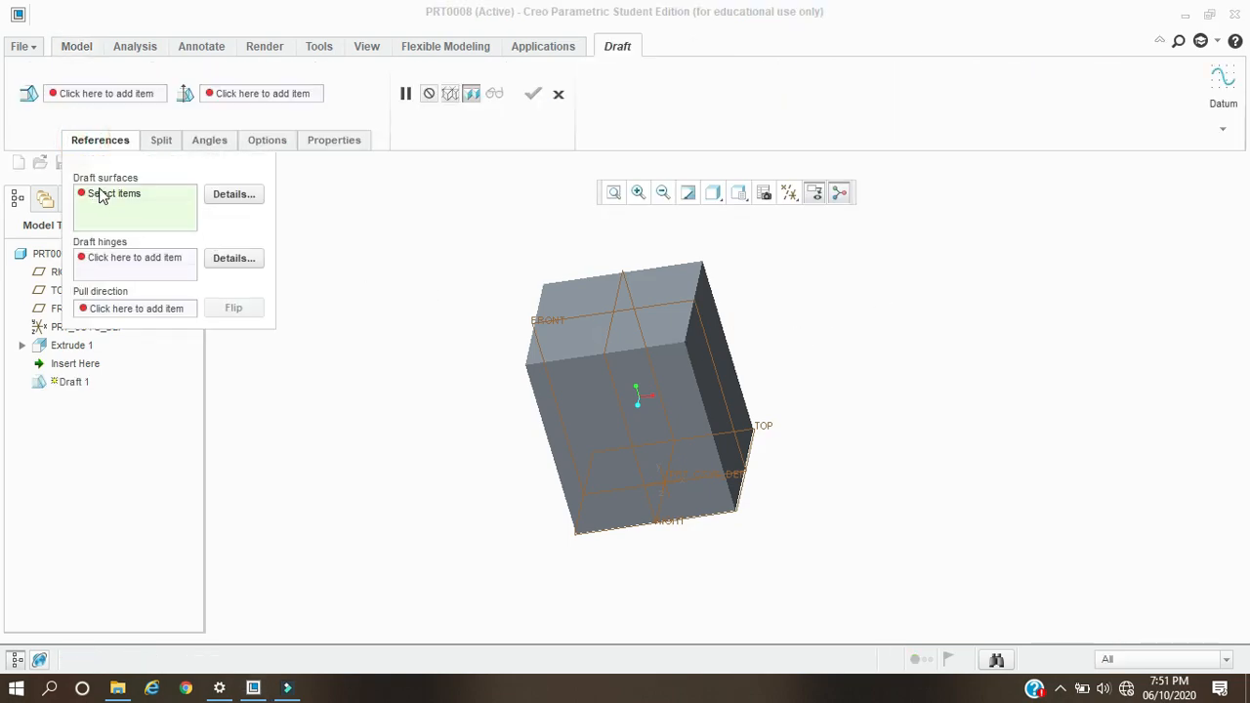
pyautogui.click(613, 388)
pyautogui.moveTo(840, 371)
pyautogui.mouseDown(button='middle')
pyautogui.moveTo(814, 357)
pyautogui.moveTo(852, 387)
pyautogui.mouseUp(button='middle')
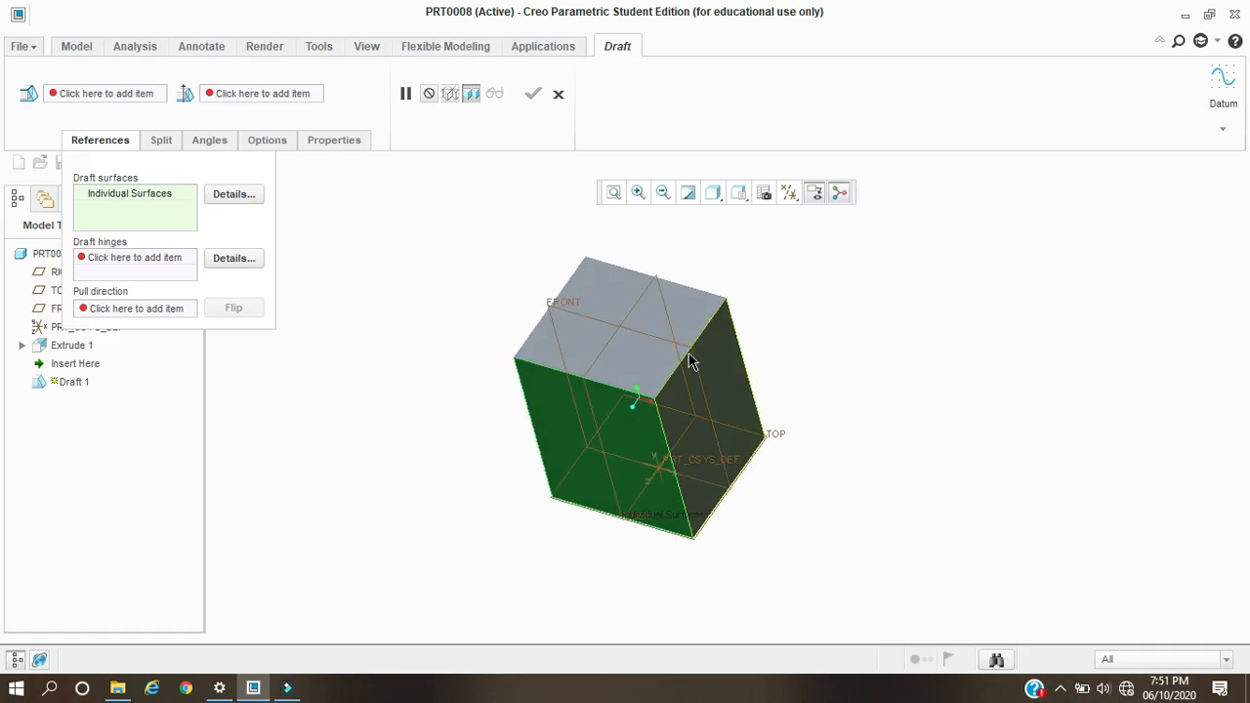
pyautogui.moveTo(744, 393); pyautogui.dragTo(784, 412, button='middle')
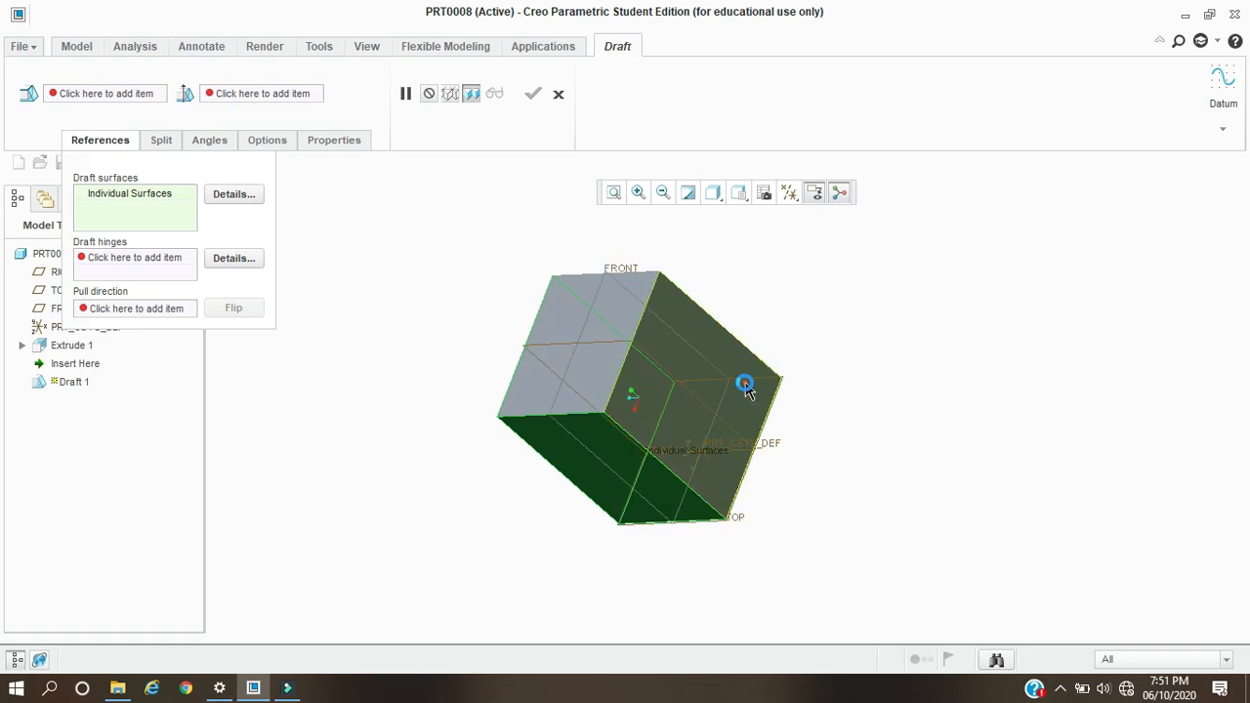
pyautogui.click(749, 388)
pyautogui.moveTo(896, 338); pyautogui.dragTo(918, 316, button='middle')
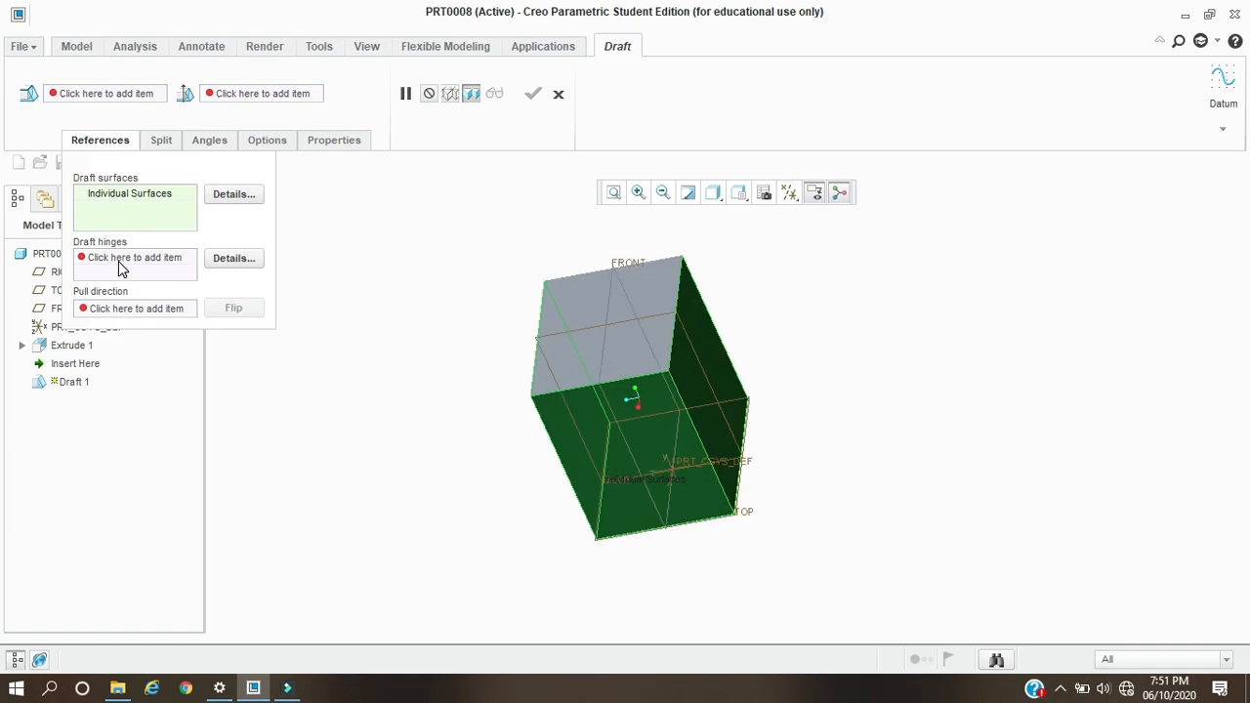
# Step: Define the block's top face as the draft hinge for the side faces
pyautogui.click(132, 263)
pyautogui.moveTo(400, 329); pyautogui.dragTo(600, 309, button='middle')
pyautogui.click(600, 305)
pyautogui.moveTo(438, 335); pyautogui.dragTo(490, 324, button='middle')
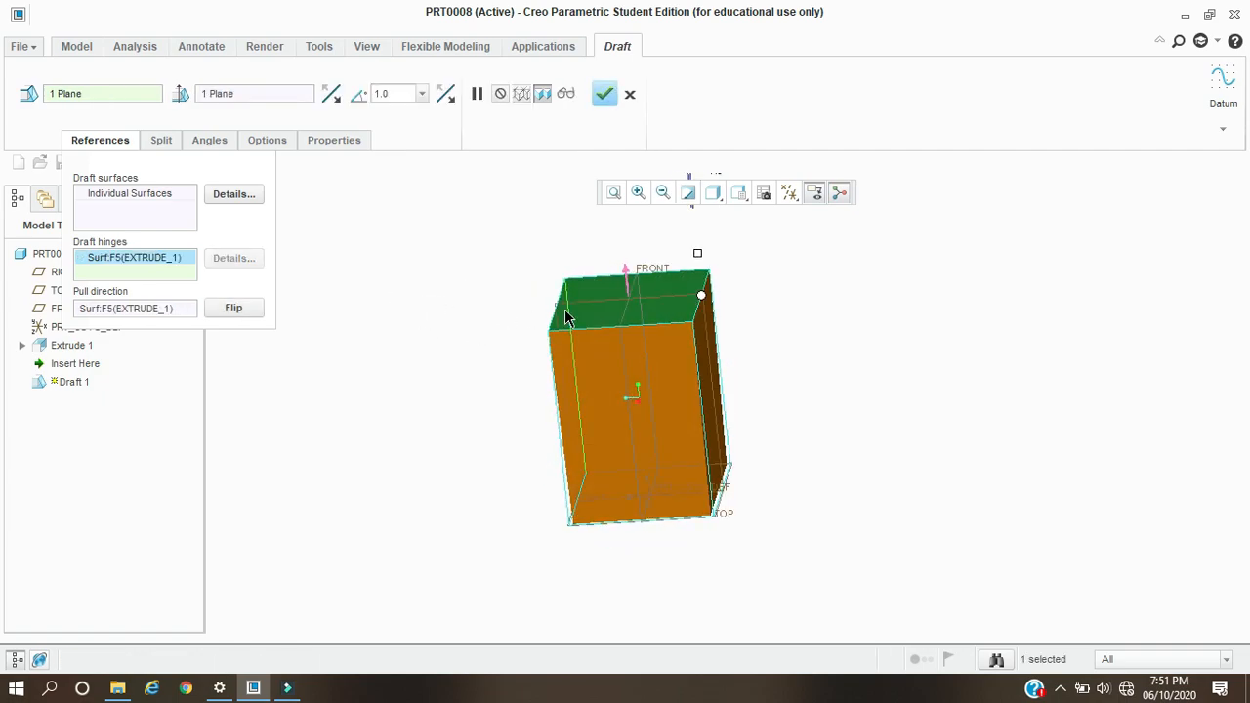
pyautogui.moveTo(530, 424); pyautogui.dragTo(559, 428, button='middle')
pyautogui.keyDown('ctrl'); pyautogui.moveTo(792, 370); pyautogui.dragTo(700, 485, button='middle'); pyautogui.keyUp('ctrl')
pyautogui.keyDown('ctrl'); pyautogui.moveTo(721, 403); pyautogui.dragTo(742, 279, button='middle'); pyautogui.keyUp('ctrl')
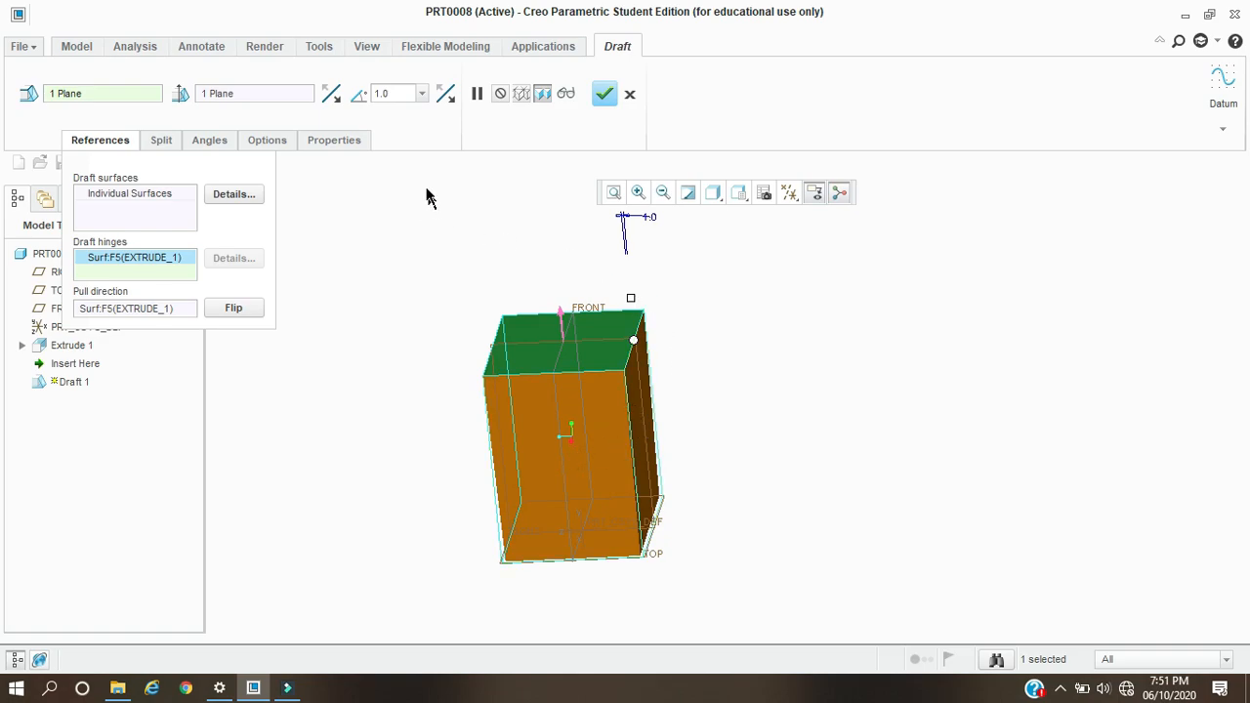
# Step: Reverse the draft angle direction so the block widens toward its base, and set the angle to 5 degrees
pyautogui.click(444, 93)
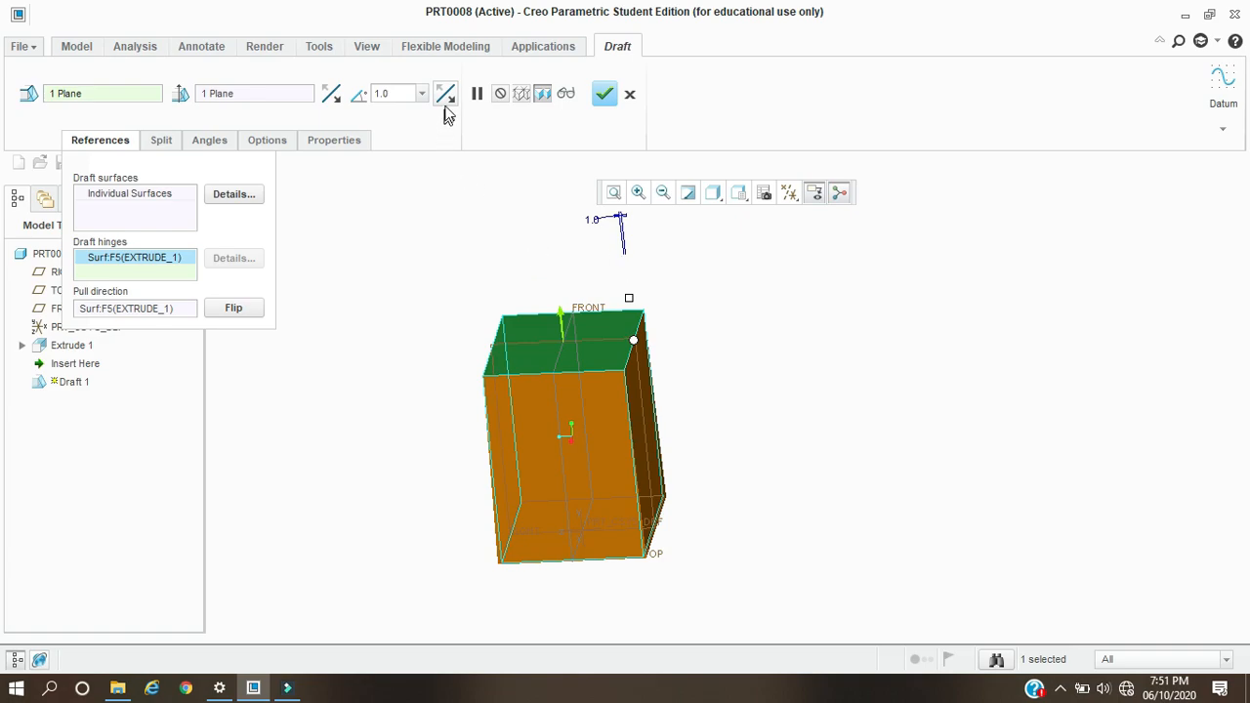
pyautogui.click(445, 93)
pyautogui.click(446, 93)
pyautogui.doubleClick(401, 93)
pyautogui.write('5')
pyautogui.press('Return')
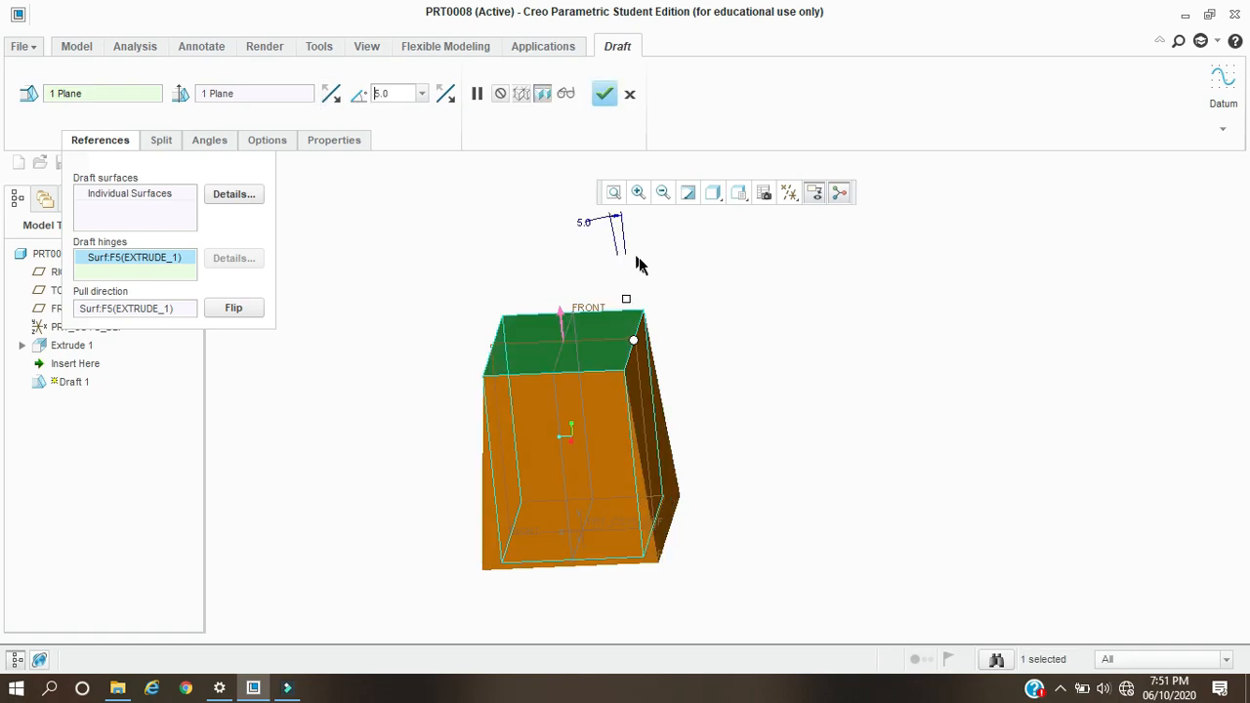
# Step: Increase the draft angle to about 22 degrees and complete the draft
pyautogui.moveTo(627, 298)
pyautogui.mouseDown()
pyautogui.moveTo(633, 279)
pyautogui.moveTo(633, 343)
pyautogui.moveTo(606, 278)
pyautogui.mouseUp()
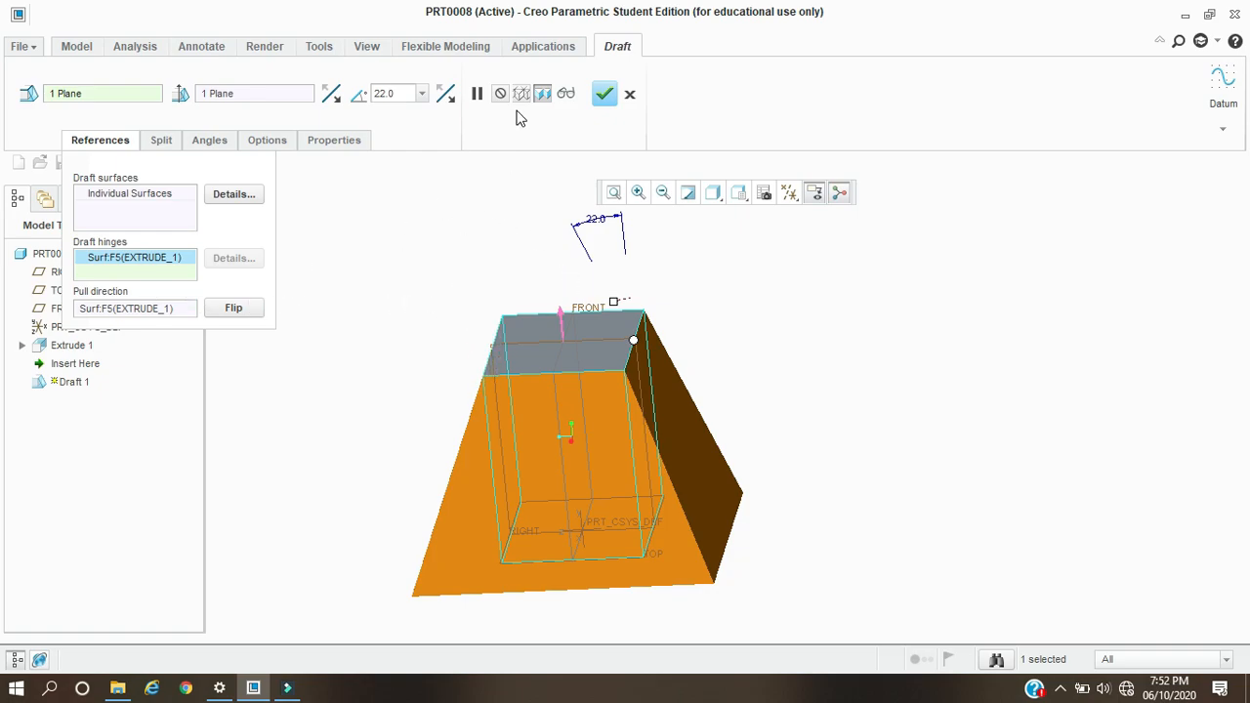
pyautogui.click(605, 93)
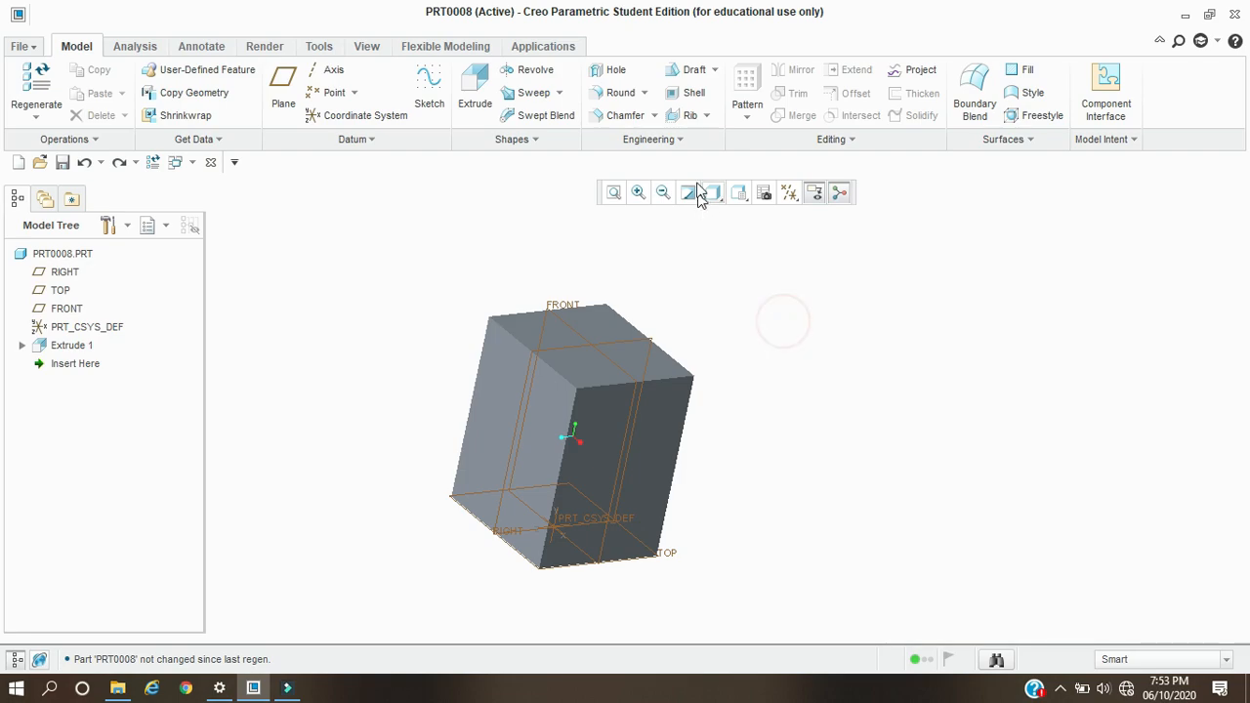
# Step: Start a draft on the plain block and select a single side face as the draft surface
pyautogui.click(683, 72)
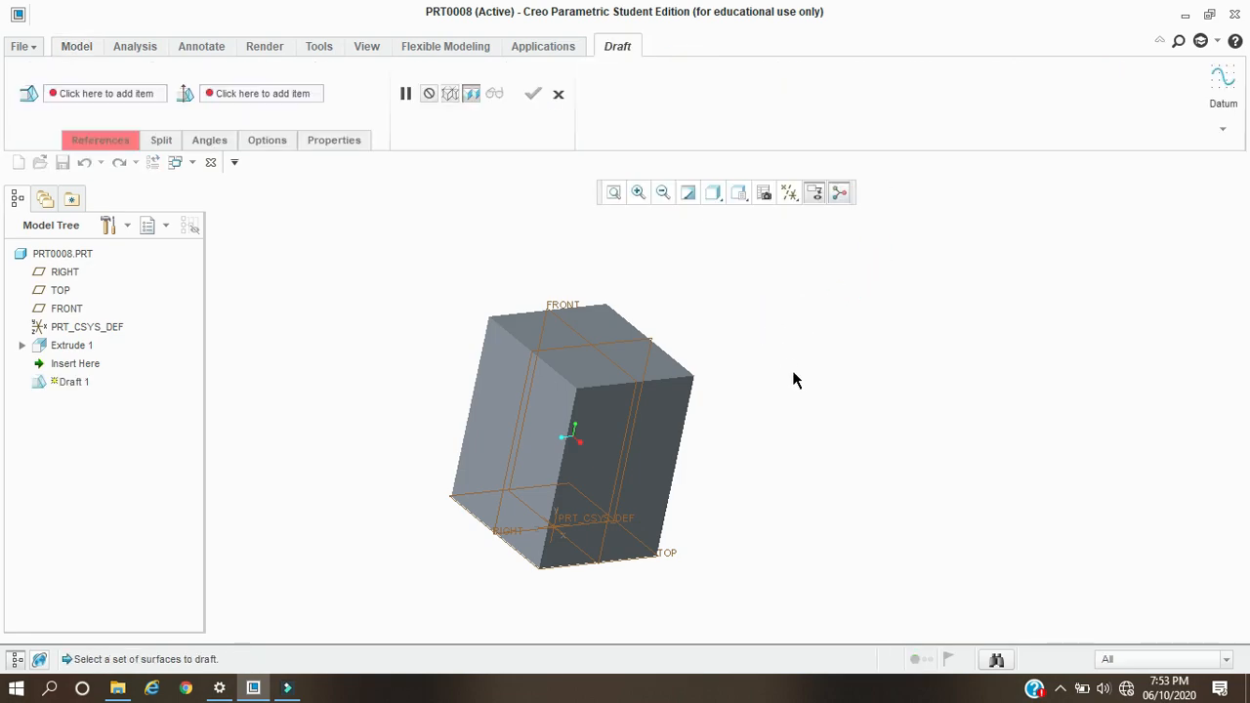
pyautogui.moveTo(795, 372); pyautogui.dragTo(806, 372, button='middle')
pyautogui.click(573, 420)
pyautogui.moveTo(781, 479); pyautogui.dragTo(583, 470, button='middle')
pyautogui.moveTo(759, 408); pyautogui.dragTo(511, 296, button='middle')
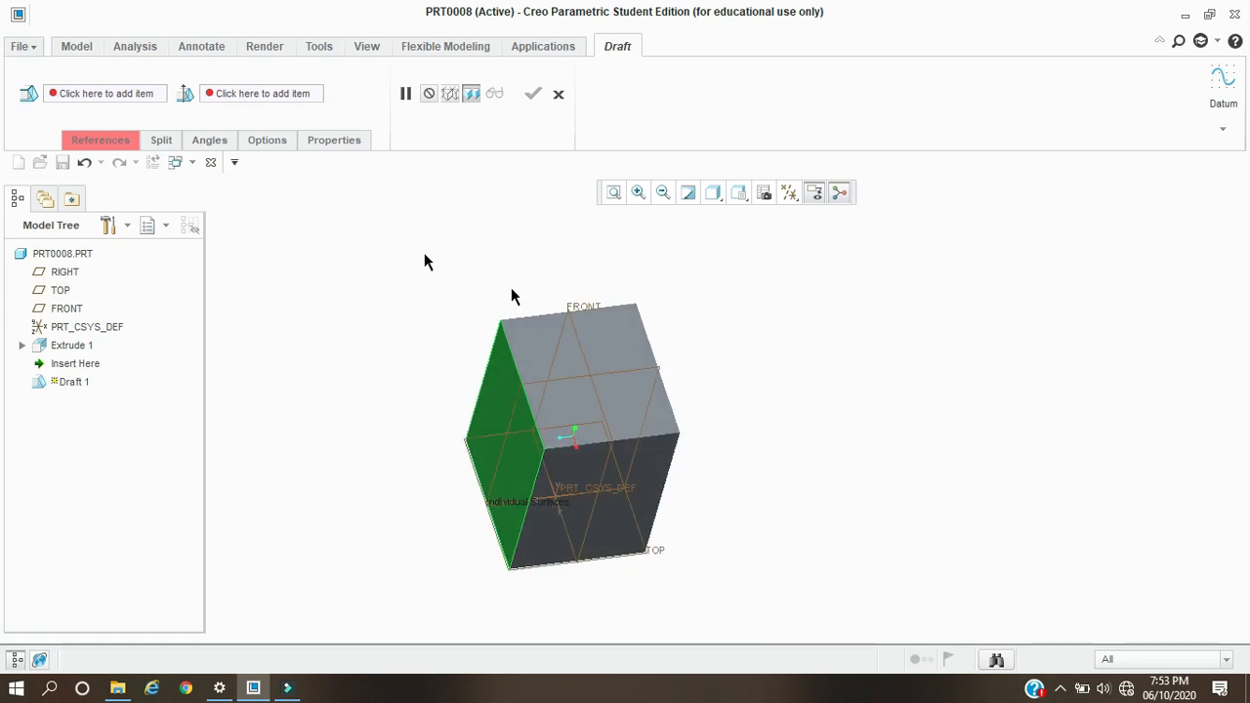
pyautogui.click(105, 137)
pyautogui.moveTo(377, 345); pyautogui.dragTo(531, 342, button='middle')
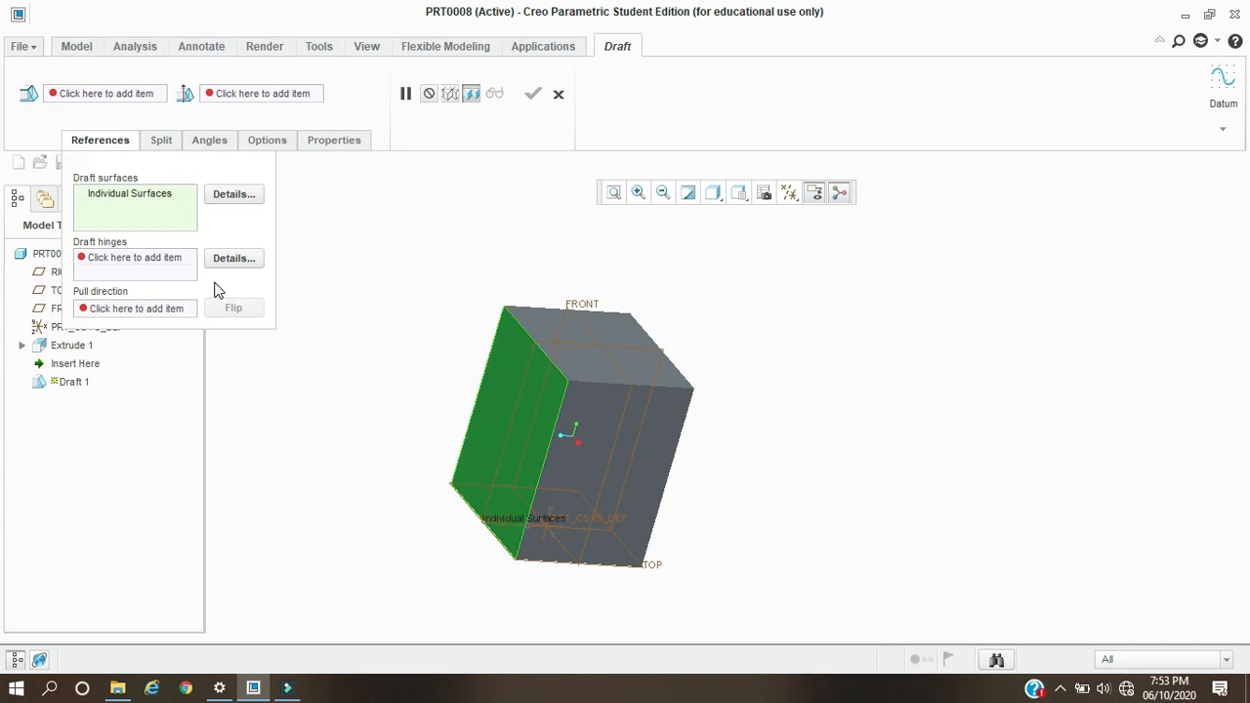
# Step: Define the side face's upper edge as the draft hinge and its adjoining vertical edge as the pull direction
pyautogui.click(137, 258)
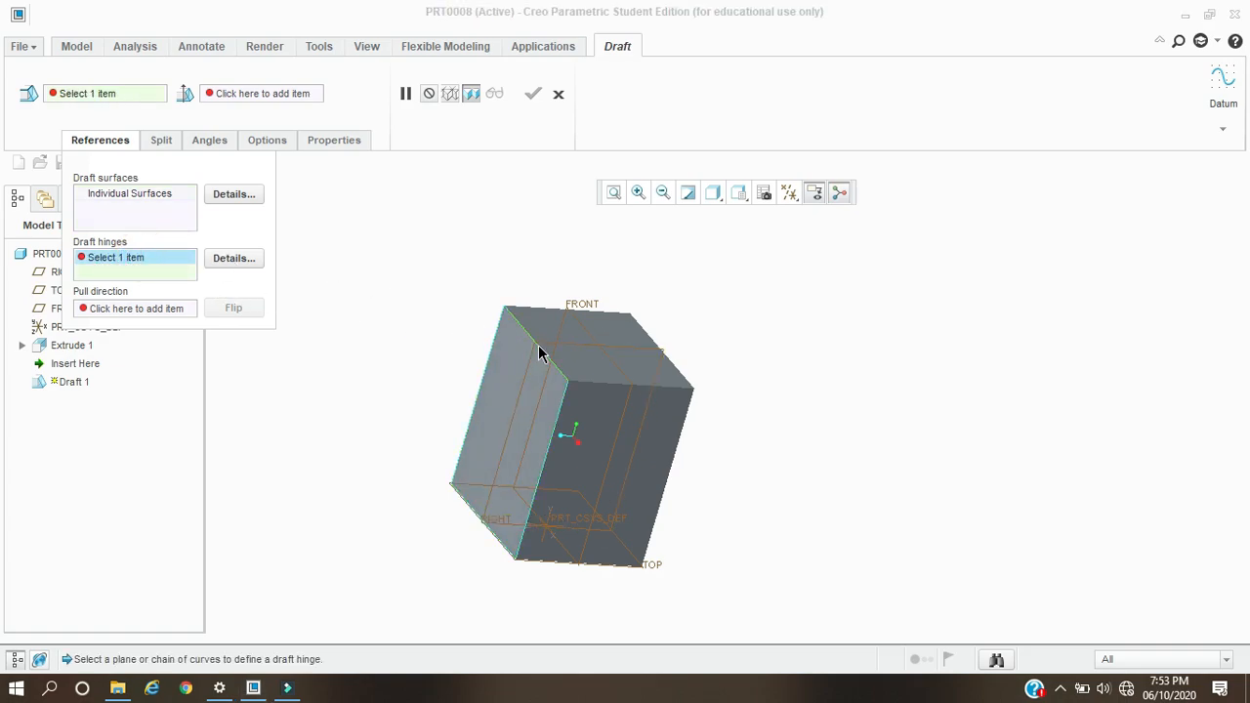
pyautogui.click(527, 383)
pyautogui.moveTo(527, 383); pyautogui.dragTo(396, 341, button='middle')
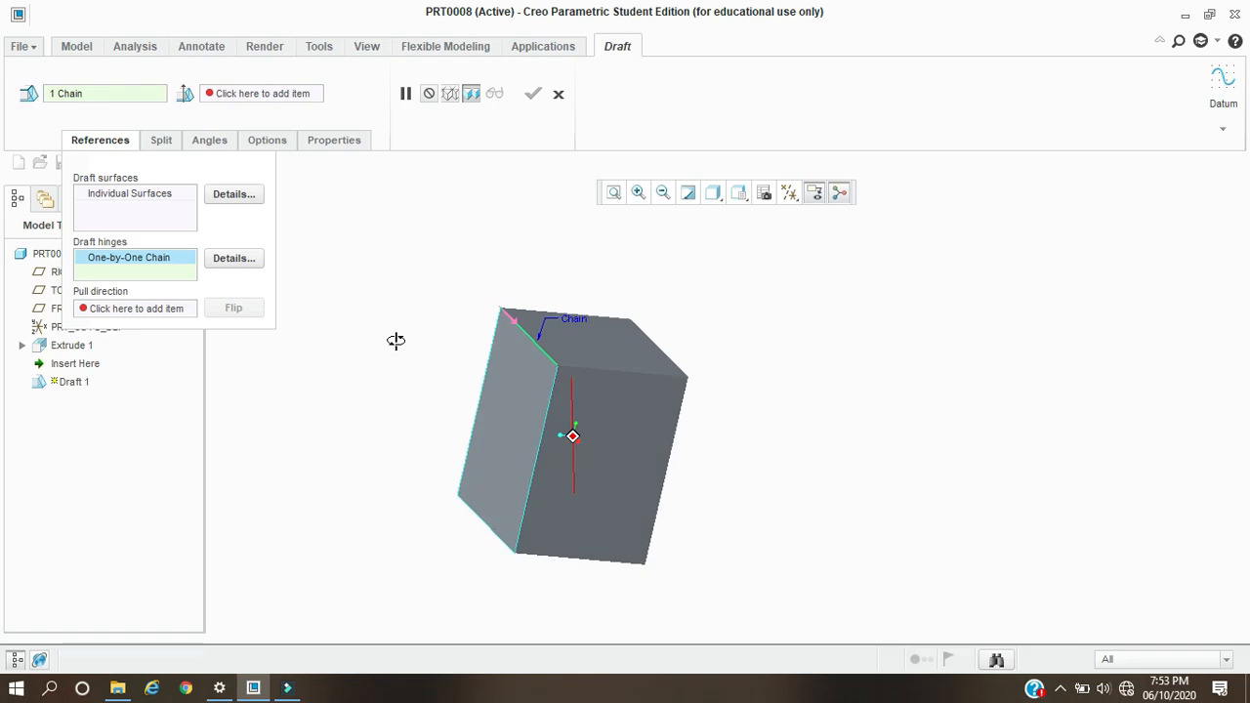
pyautogui.click(159, 311)
pyautogui.moveTo(425, 405); pyautogui.dragTo(430, 413, button='middle')
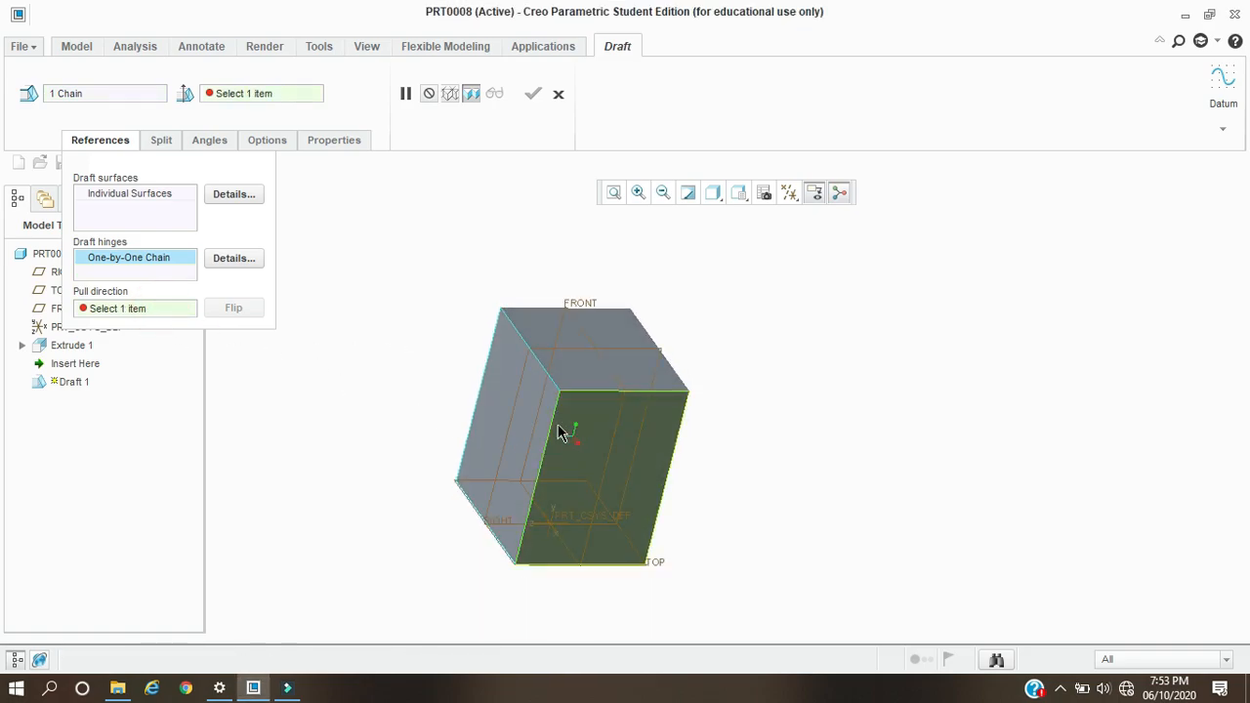
pyautogui.click(553, 430)
pyautogui.moveTo(495, 439); pyautogui.dragTo(410, 338, button='middle')
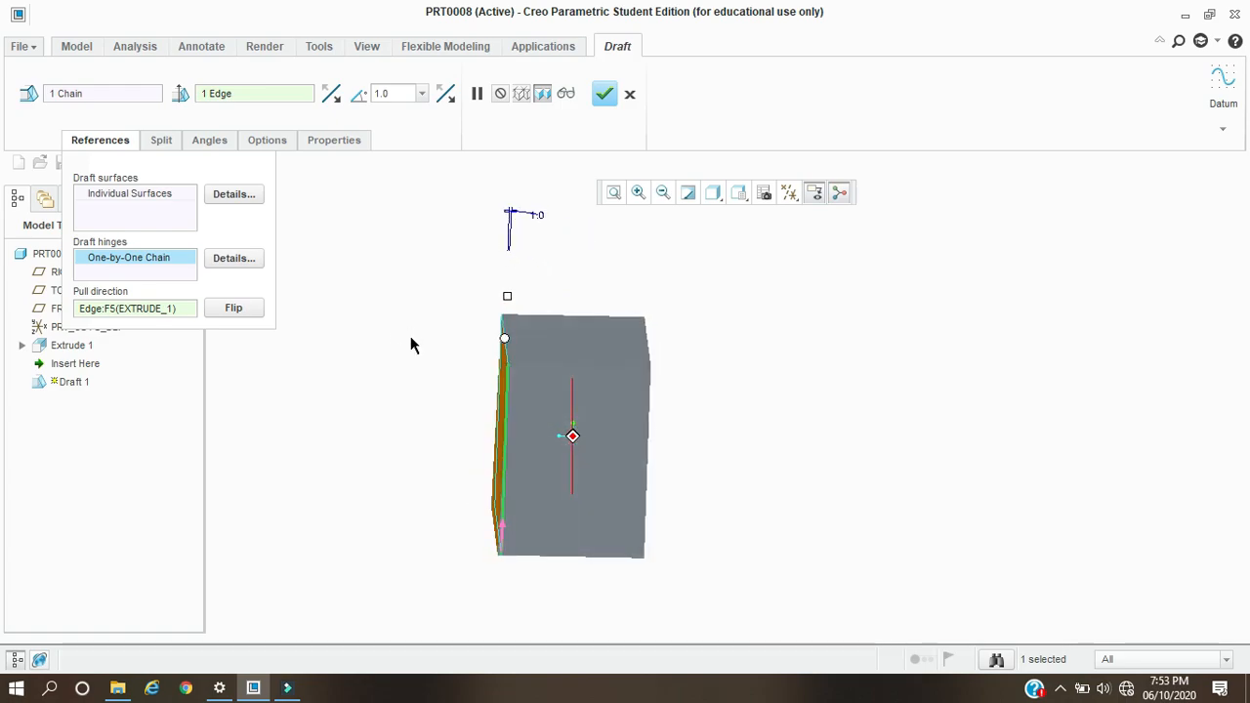
# Step: Tilt the side face outward to a draft angle of about 10 degrees and complete the draft
pyautogui.moveTo(507, 296)
pyautogui.mouseDown()
pyautogui.moveTo(521, 283)
pyautogui.moveTo(504, 298)
pyautogui.moveTo(520, 297)
pyautogui.mouseUp()
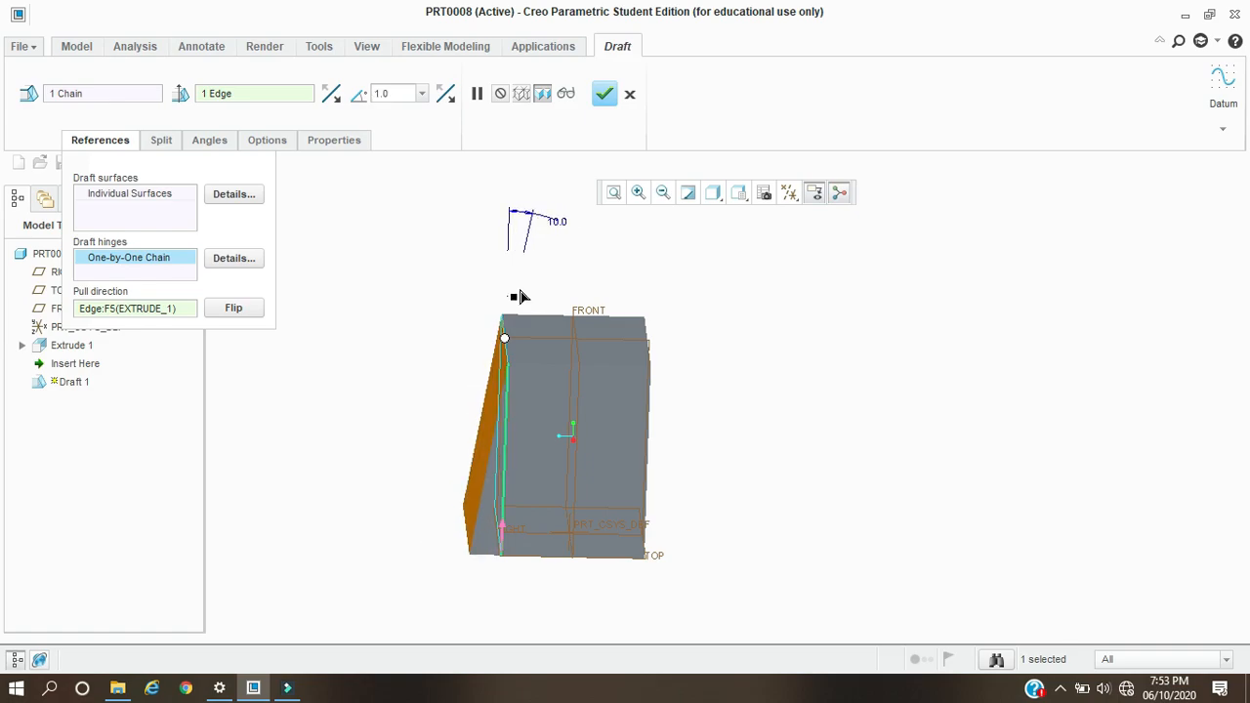
pyautogui.click(605, 92)
pyautogui.moveTo(743, 362); pyautogui.dragTo(777, 369, button='middle')
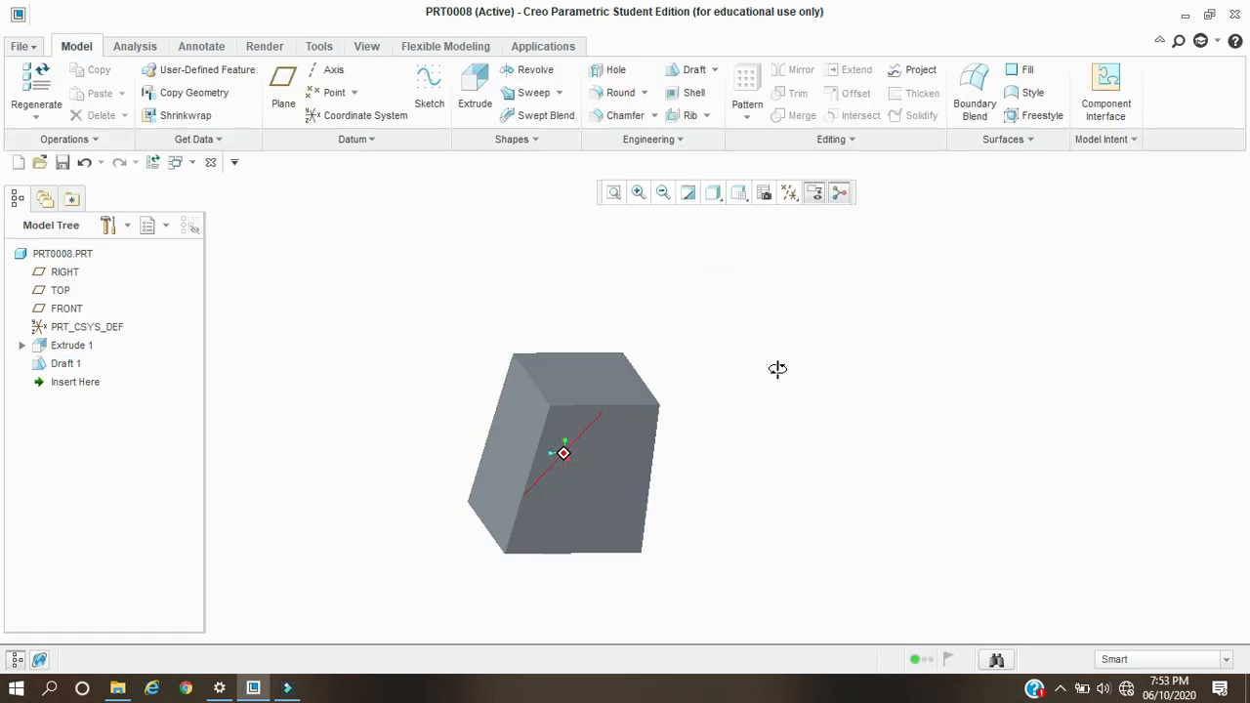
# Step: Undo the single-face draft
pyautogui.click(492, 399)
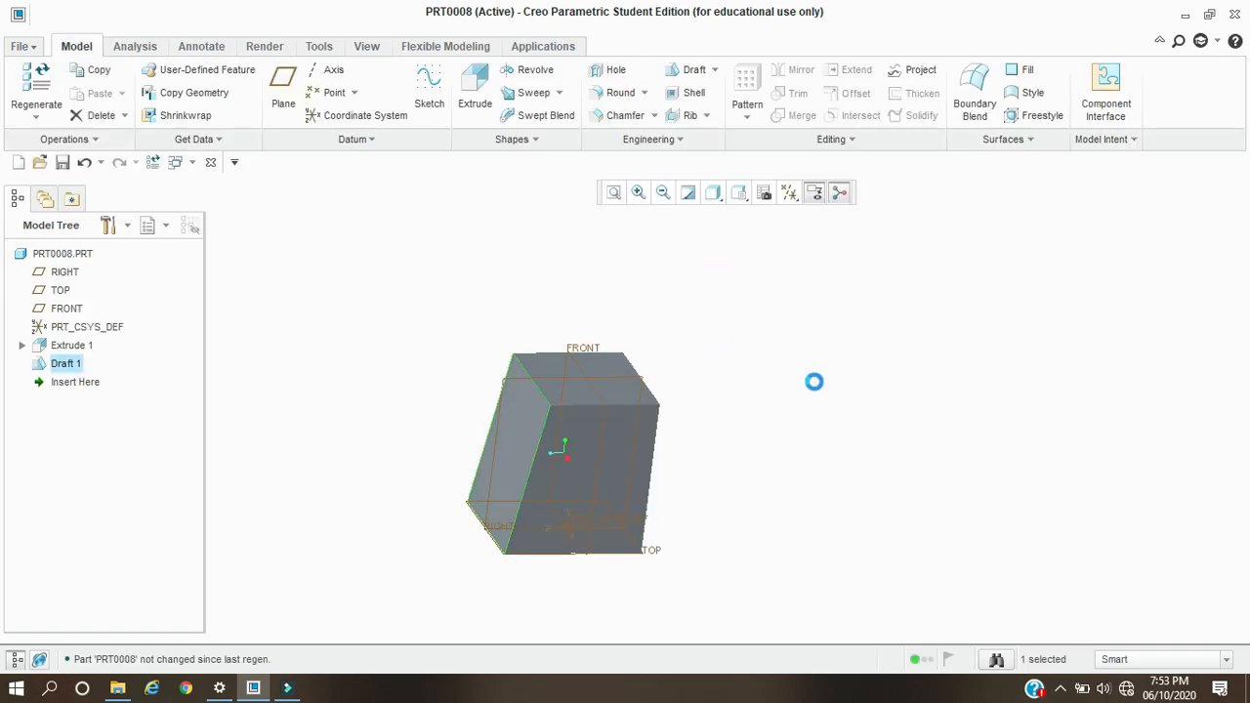
pyautogui.hotkey('ctrl', 'z')
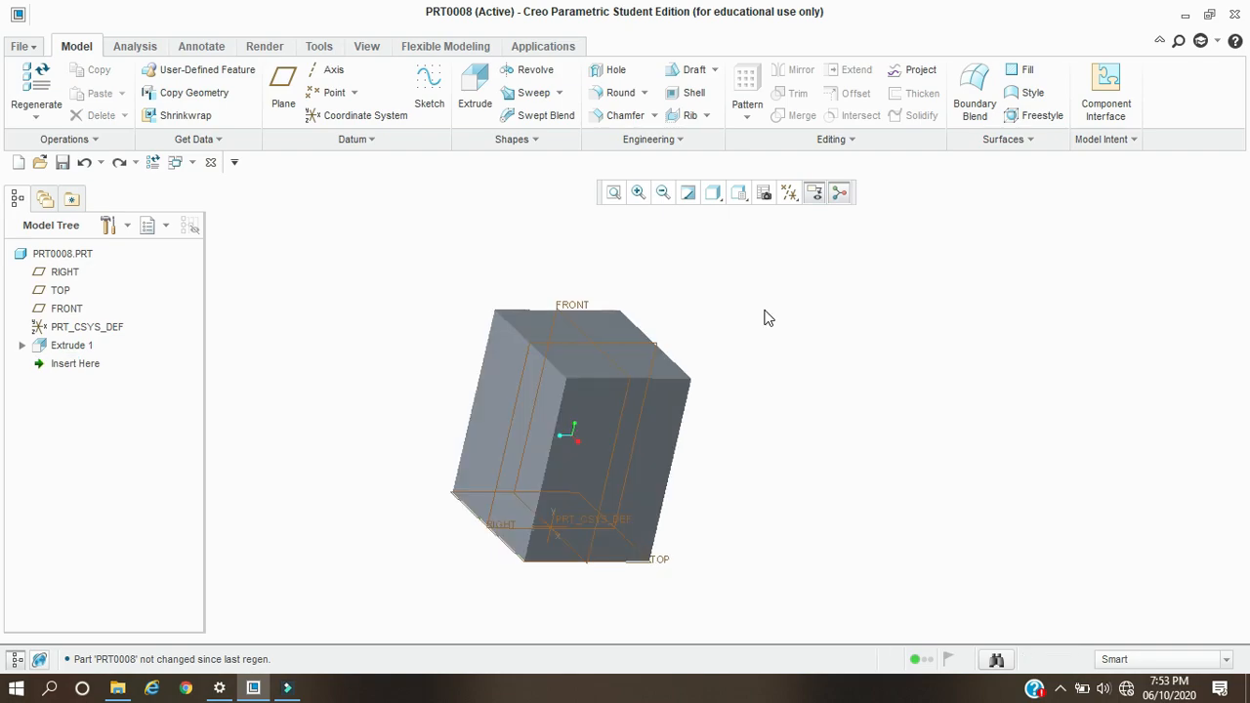
# Step: Start a new draft and select one side face of the block as the draft surface
pyautogui.click(691, 76)
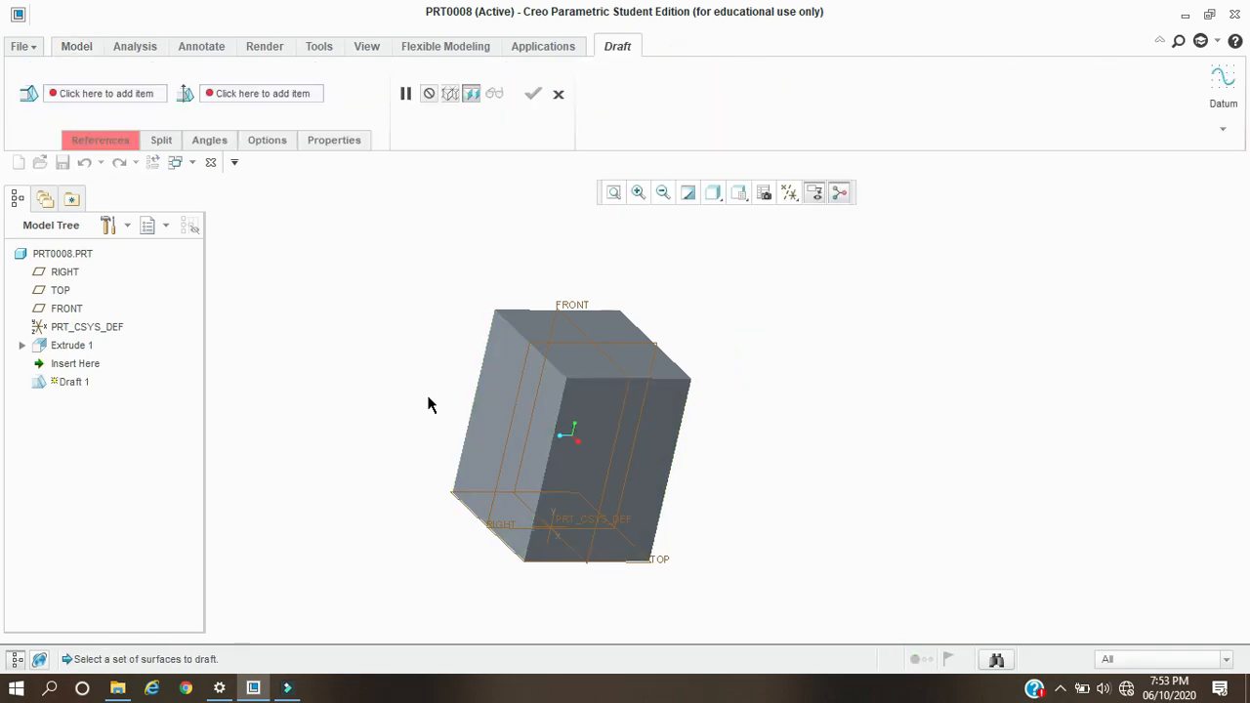
pyautogui.moveTo(449, 385); pyautogui.dragTo(448, 390, button='middle')
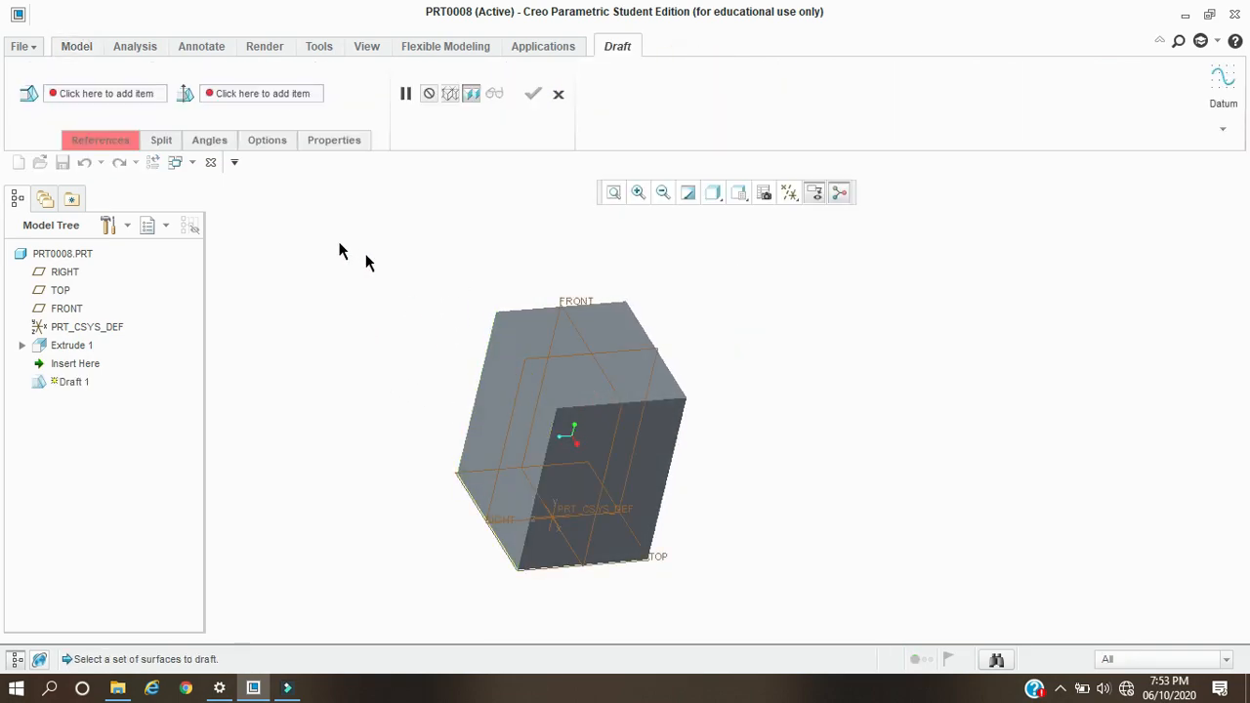
pyautogui.click(115, 138)
pyautogui.click(500, 391)
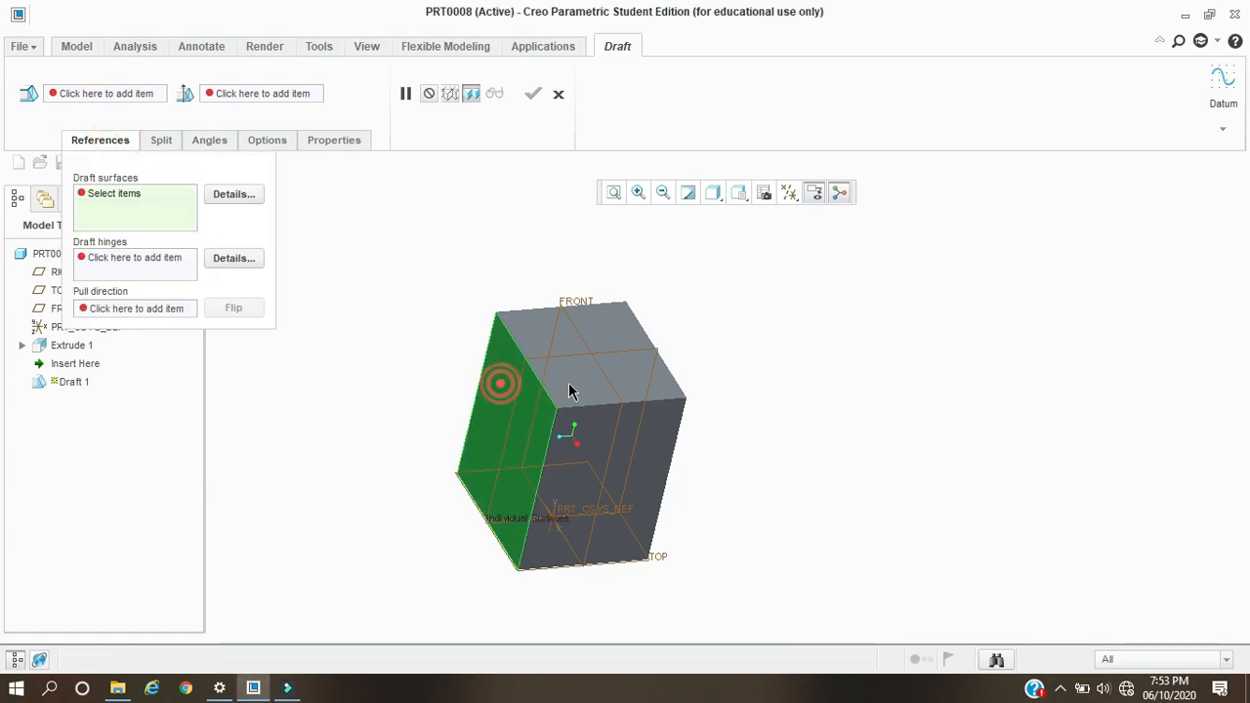
# Step: Pick the side face's upper edge as the draft hinge, then replace it with the block's top face
pyautogui.click(121, 259)
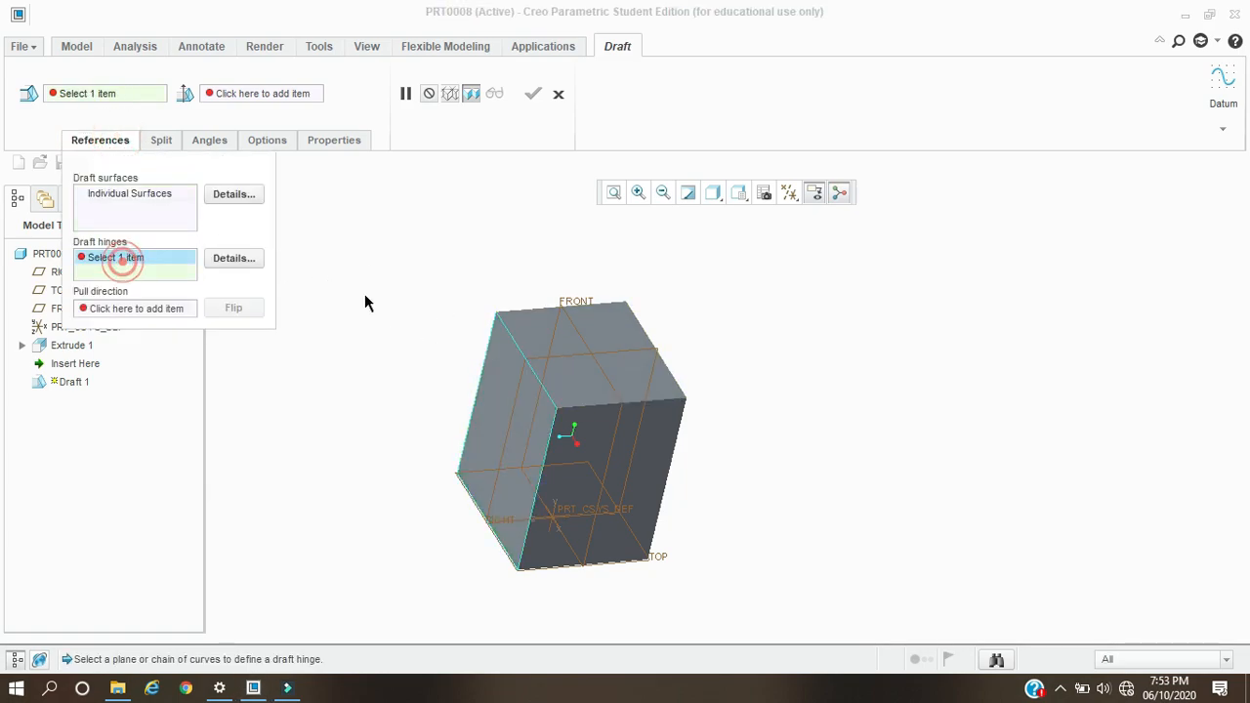
pyautogui.click(520, 357)
pyautogui.rightClick(146, 253)
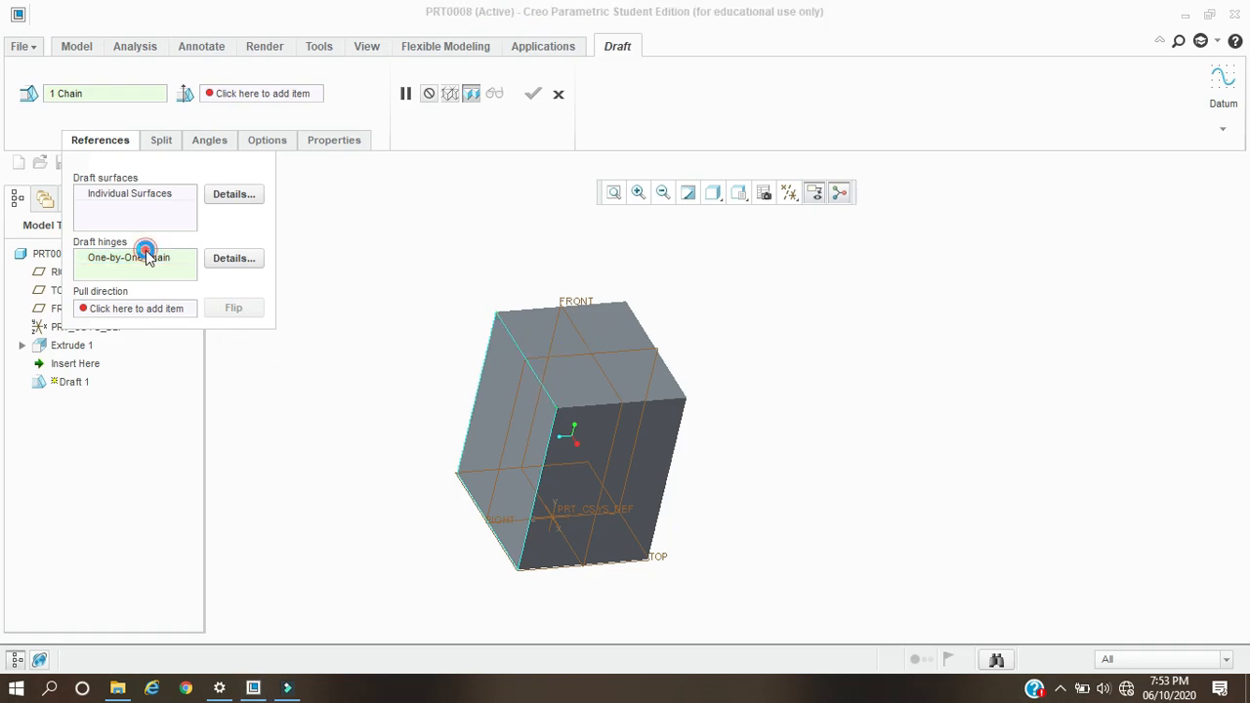
pyautogui.click(168, 262)
pyautogui.click(558, 365)
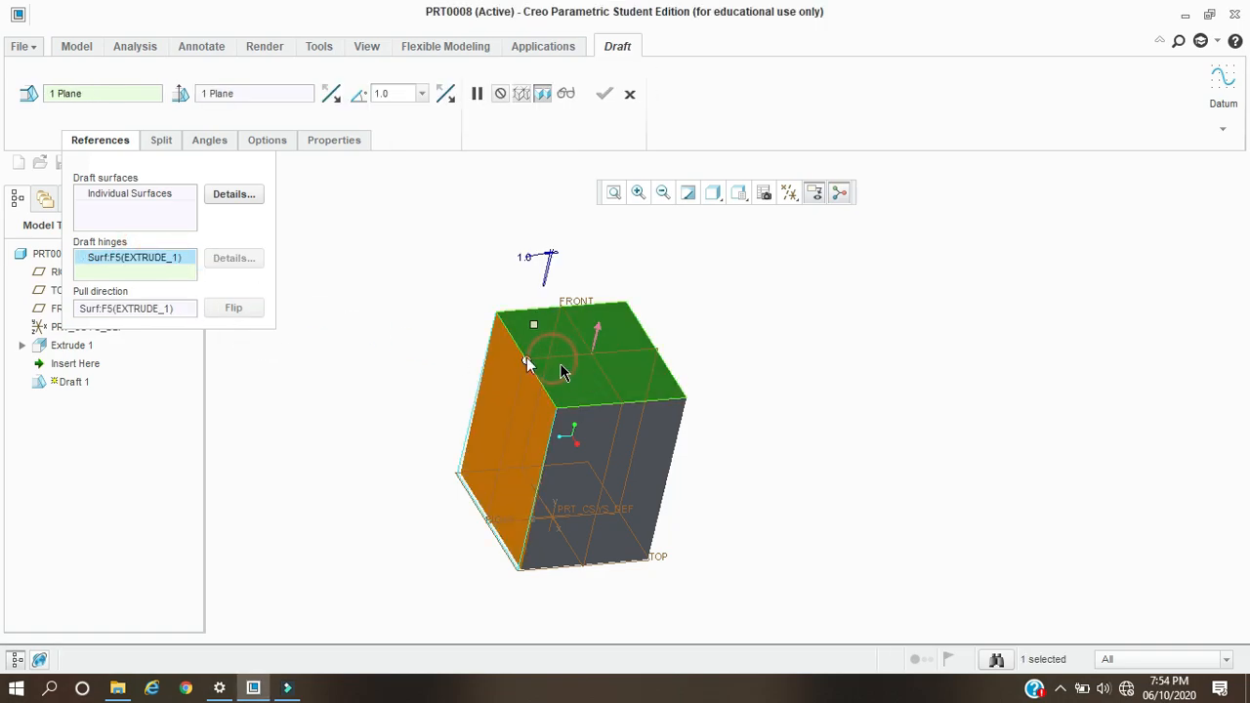
pyautogui.moveTo(388, 451)
pyautogui.mouseDown(button='middle')
pyautogui.moveTo(407, 410)
pyautogui.moveTo(398, 437)
pyautogui.mouseUp(button='middle')
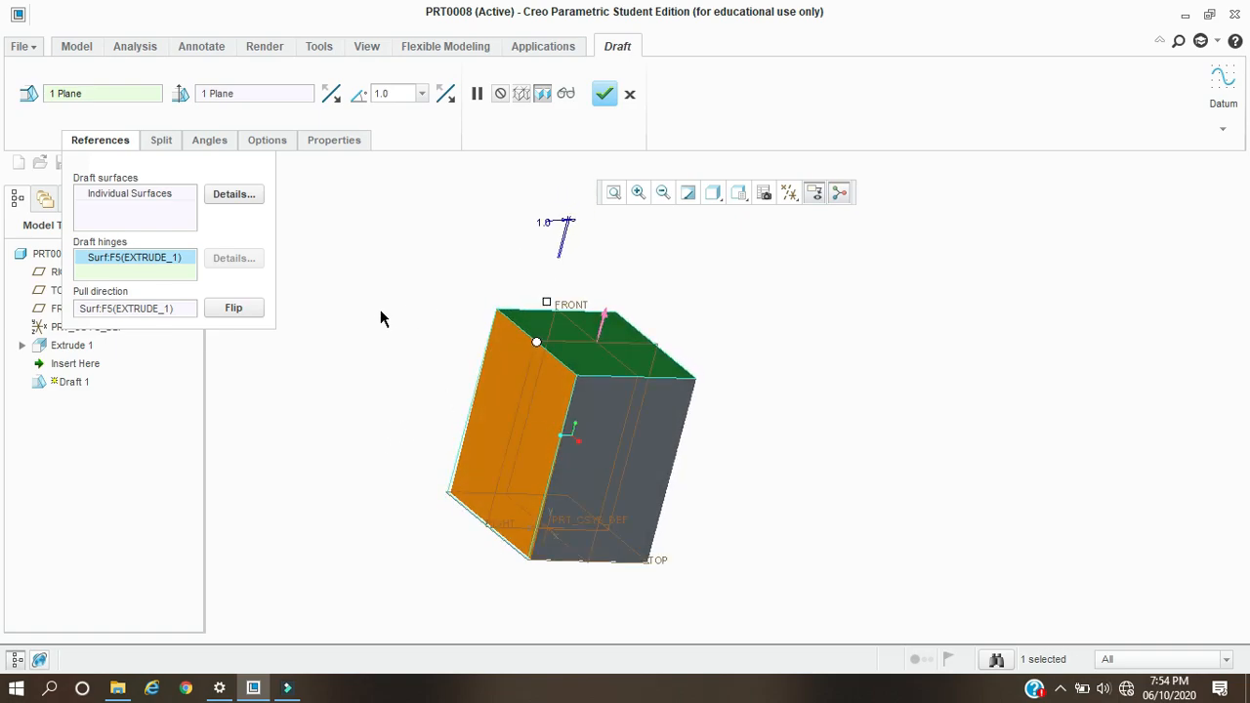
# Step: Add two more draft angle points along the side face's hinge edge
pyautogui.rightClick(541, 345)
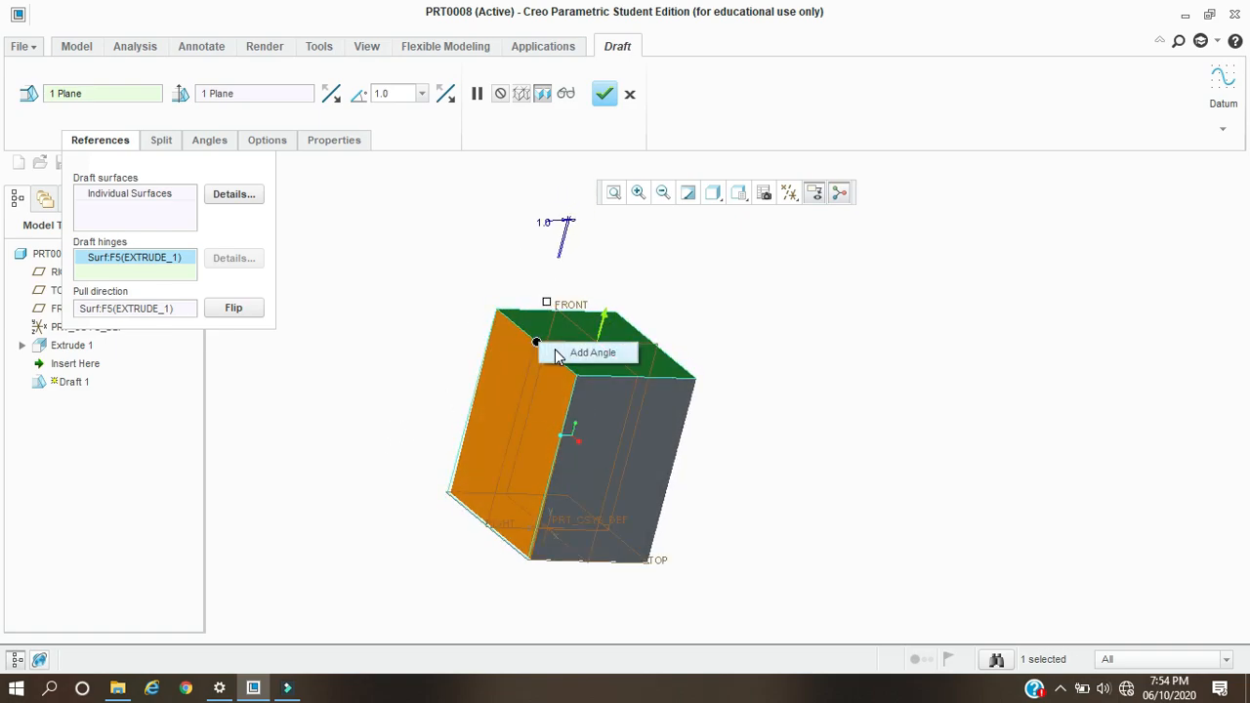
pyautogui.click(591, 352)
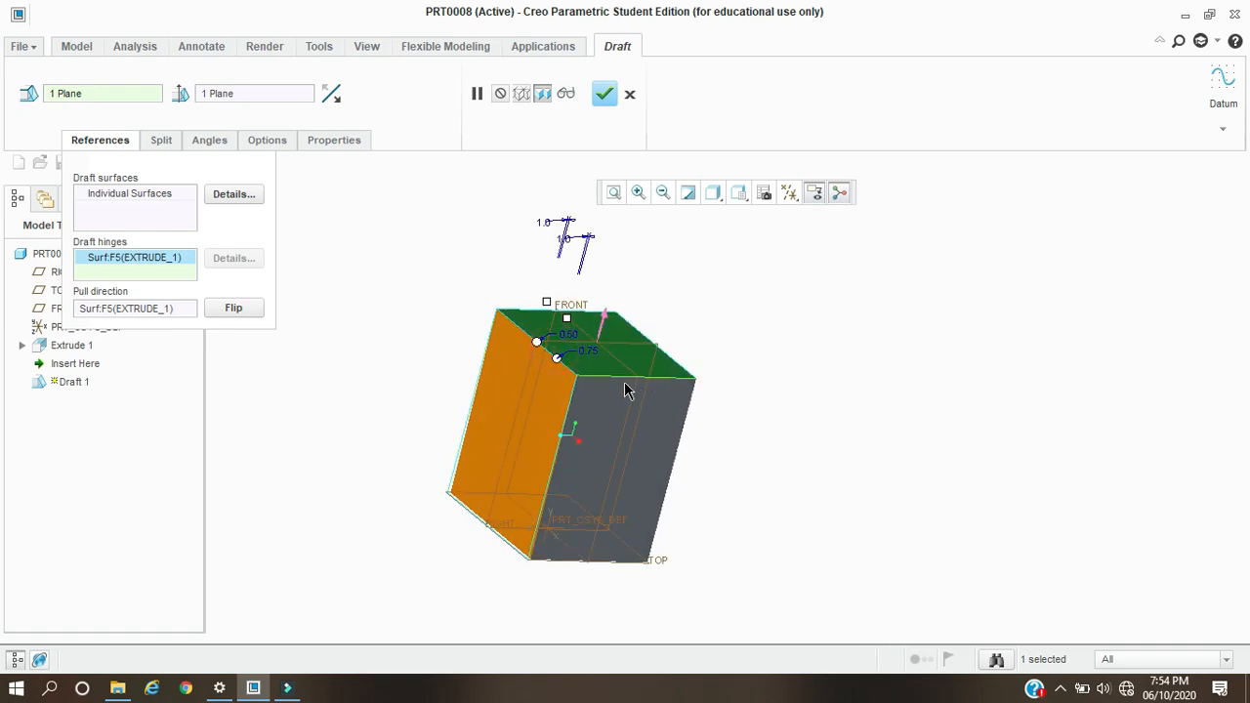
pyautogui.rightClick(557, 362)
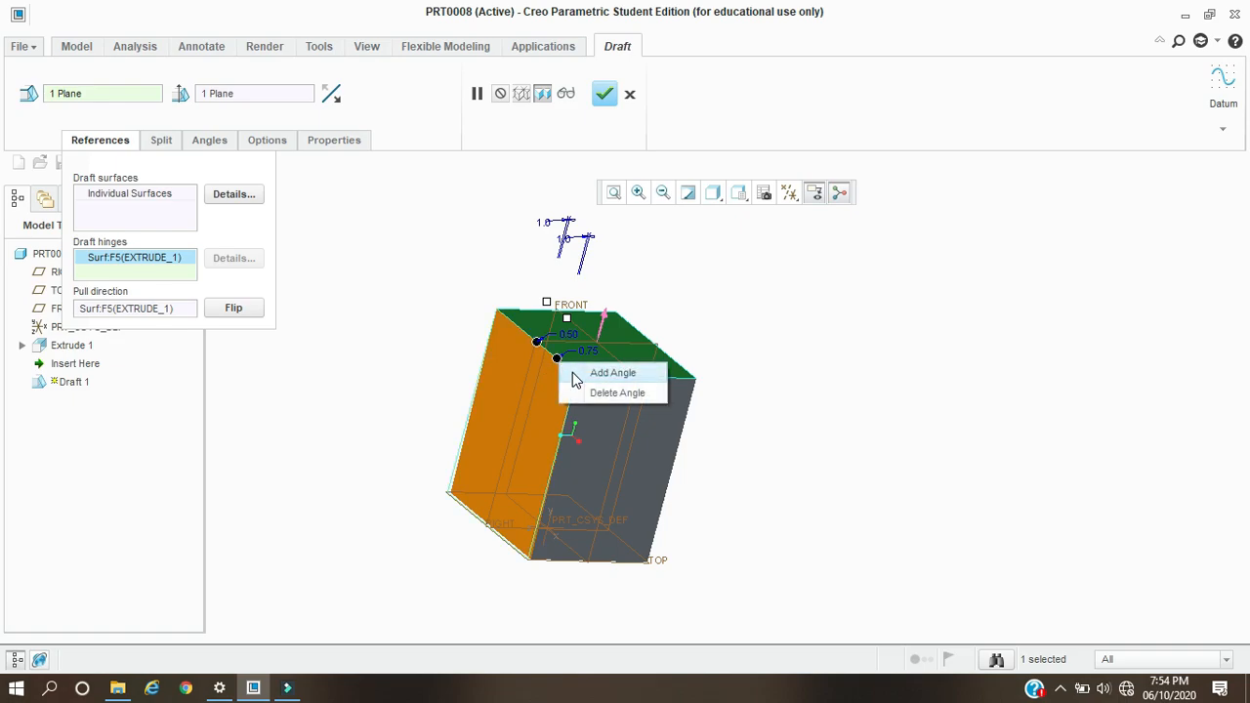
pyautogui.click(578, 372)
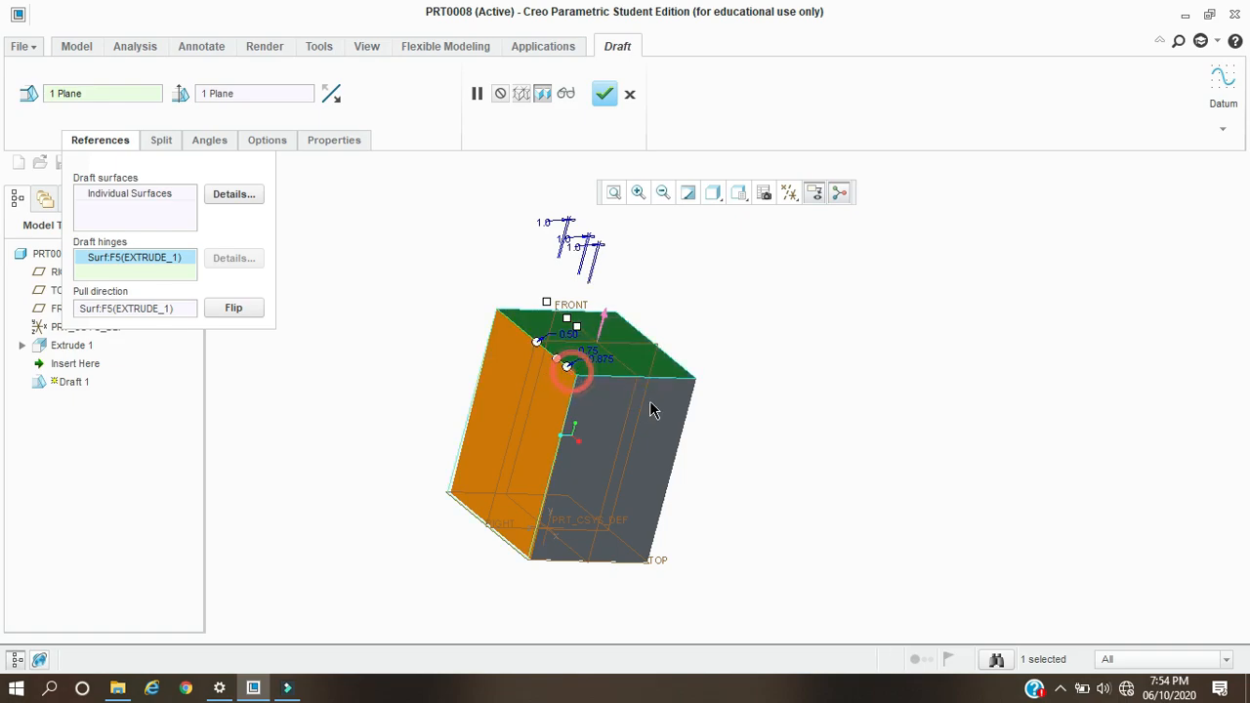
# Step: Move the third angle point to the front end of the hinge edge and set the first point's location to 0.0
pyautogui.doubleClick(601, 360)
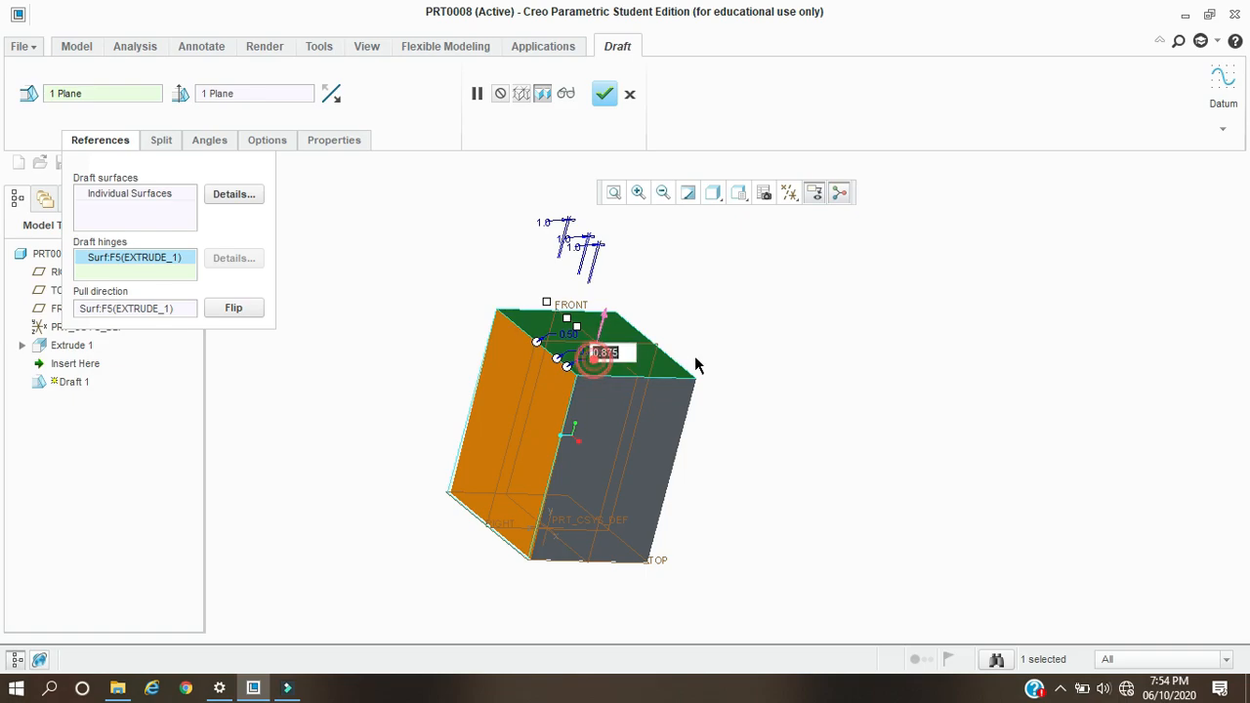
pyautogui.click(691, 357)
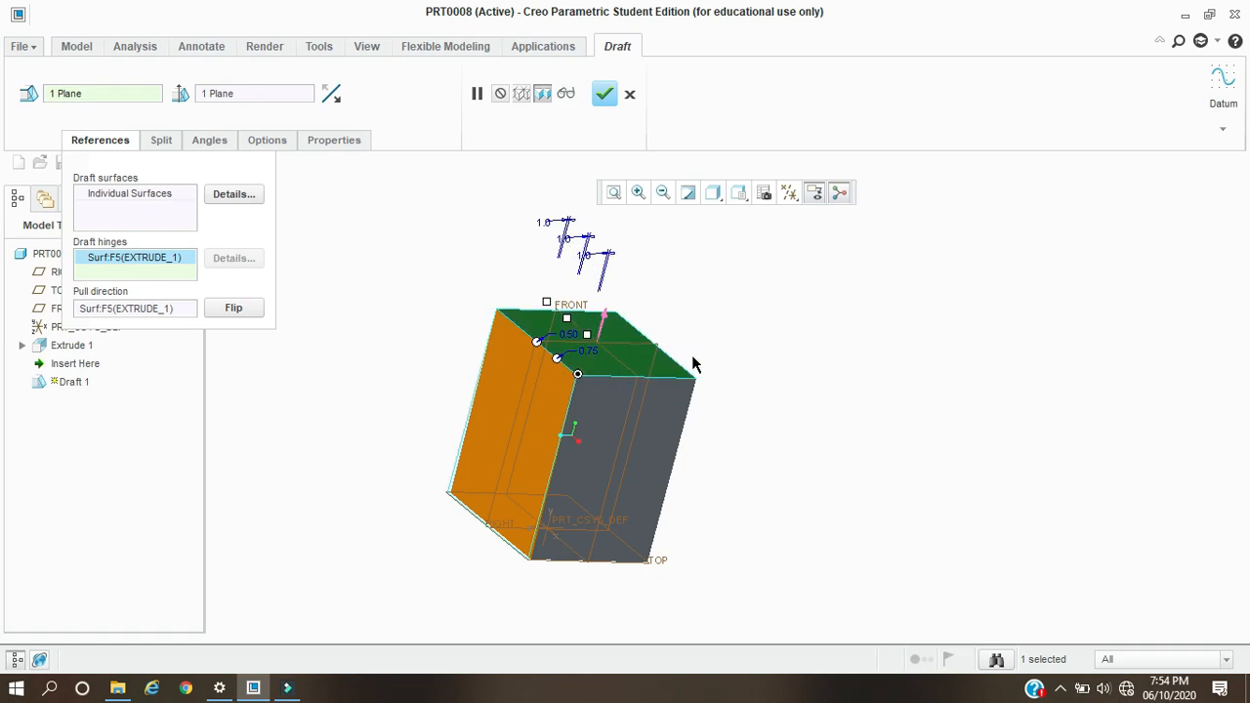
pyautogui.doubleClick(569, 332)
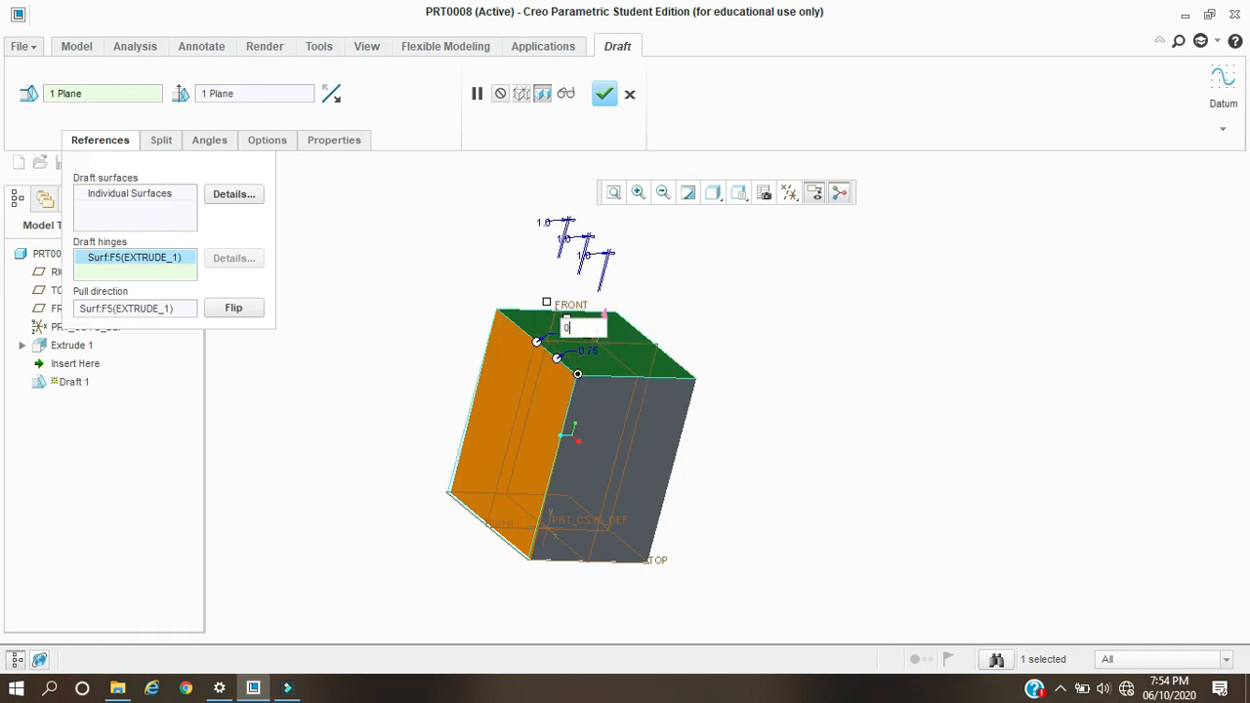
pyautogui.write('0.0')
pyautogui.press('Return')
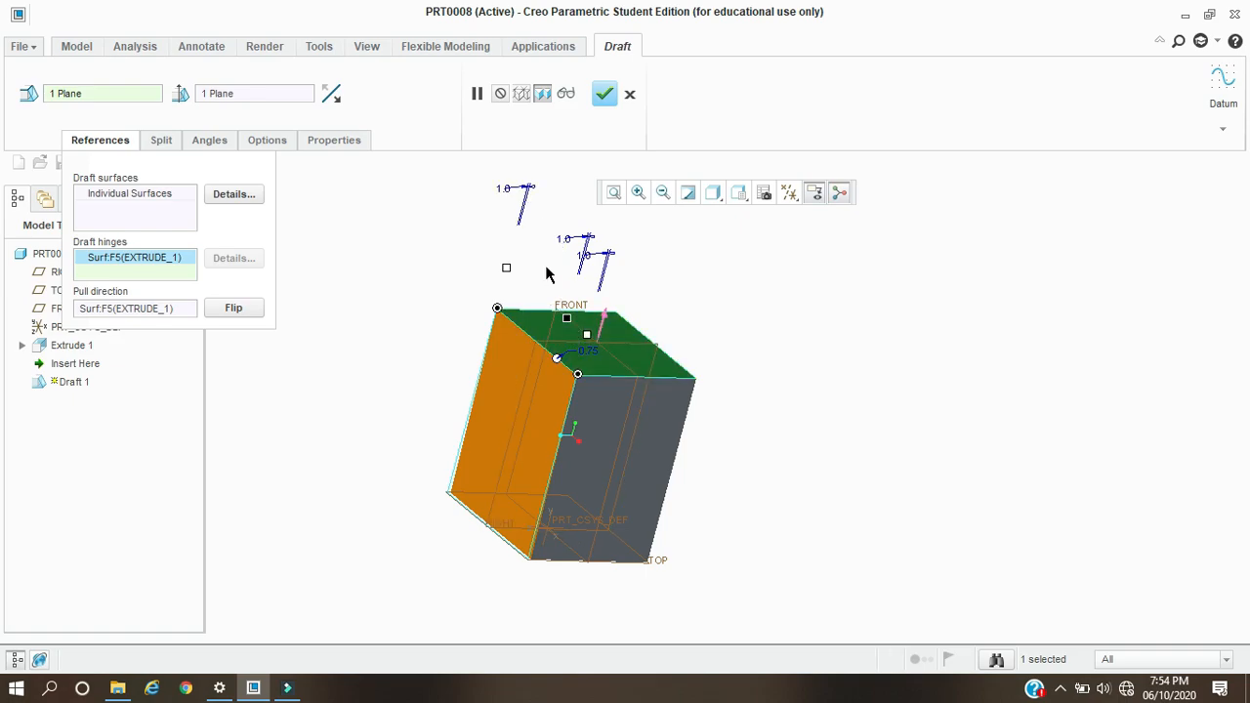
# Step: Set the draft angle at the hinge edge's rear end to 1.5 and at the middle point to 5
pyautogui.doubleClick(505, 192)
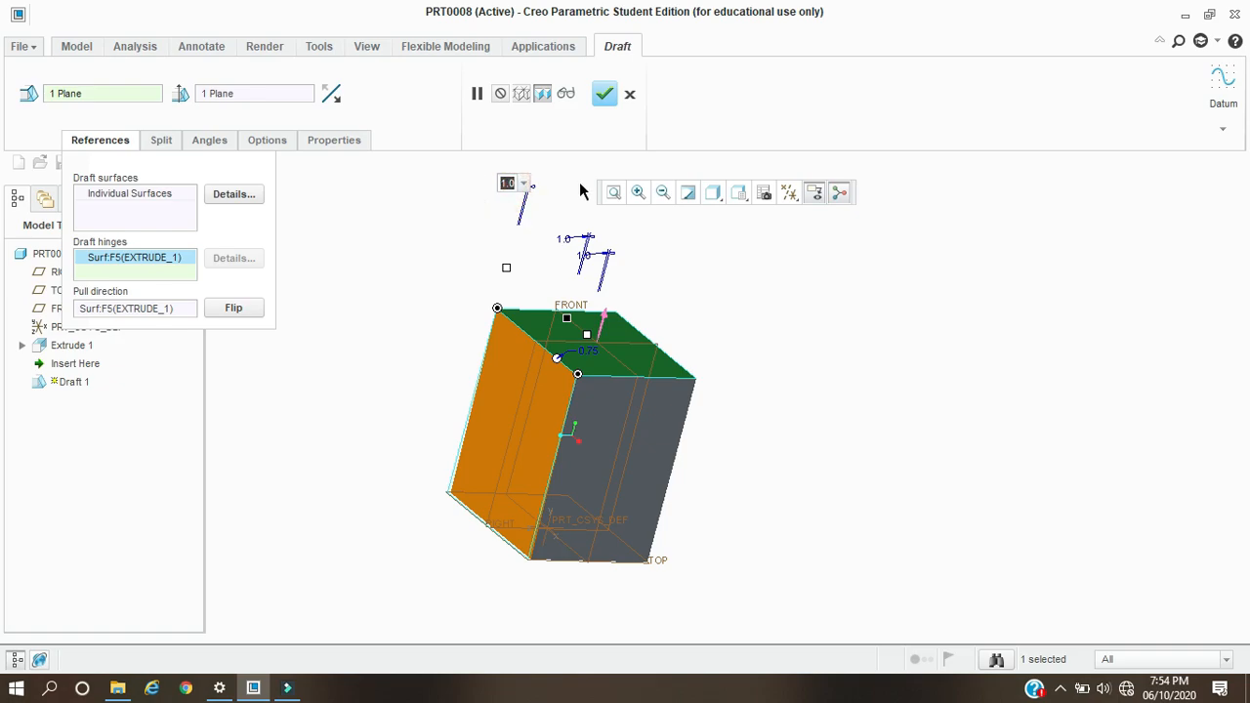
pyautogui.press('Return')
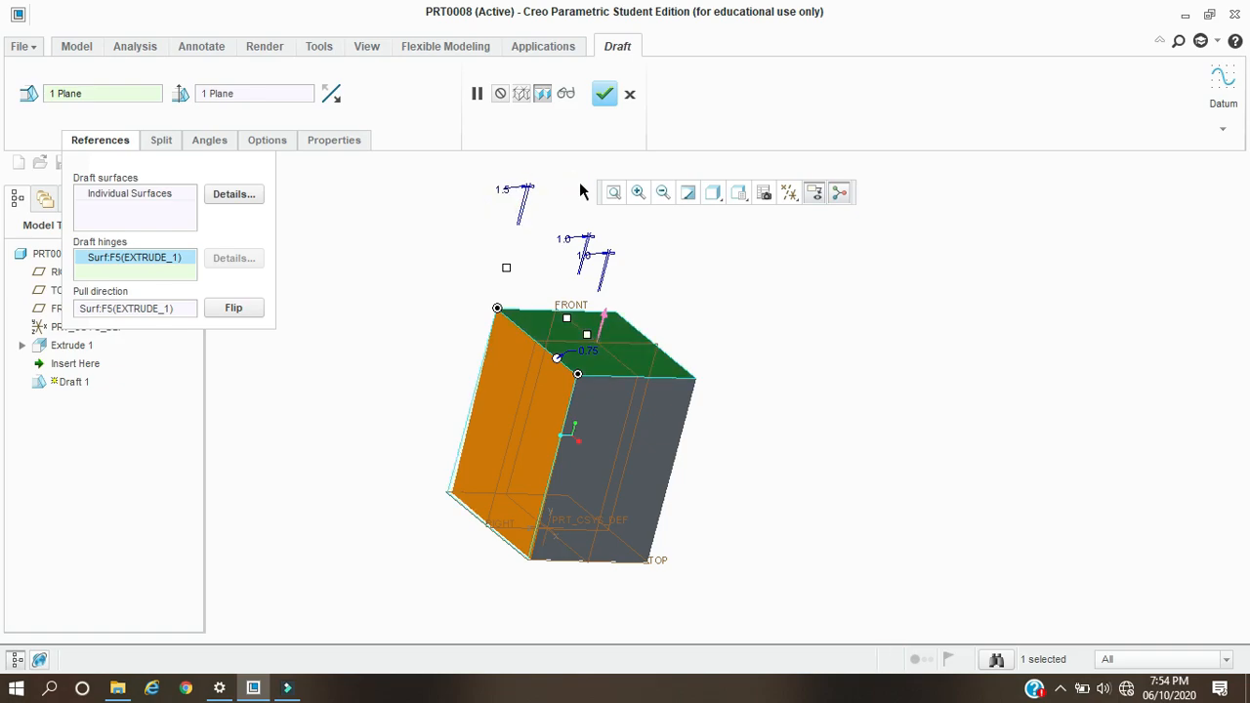
pyautogui.doubleClick(565, 240)
pyautogui.write('5')
pyautogui.press('Return')
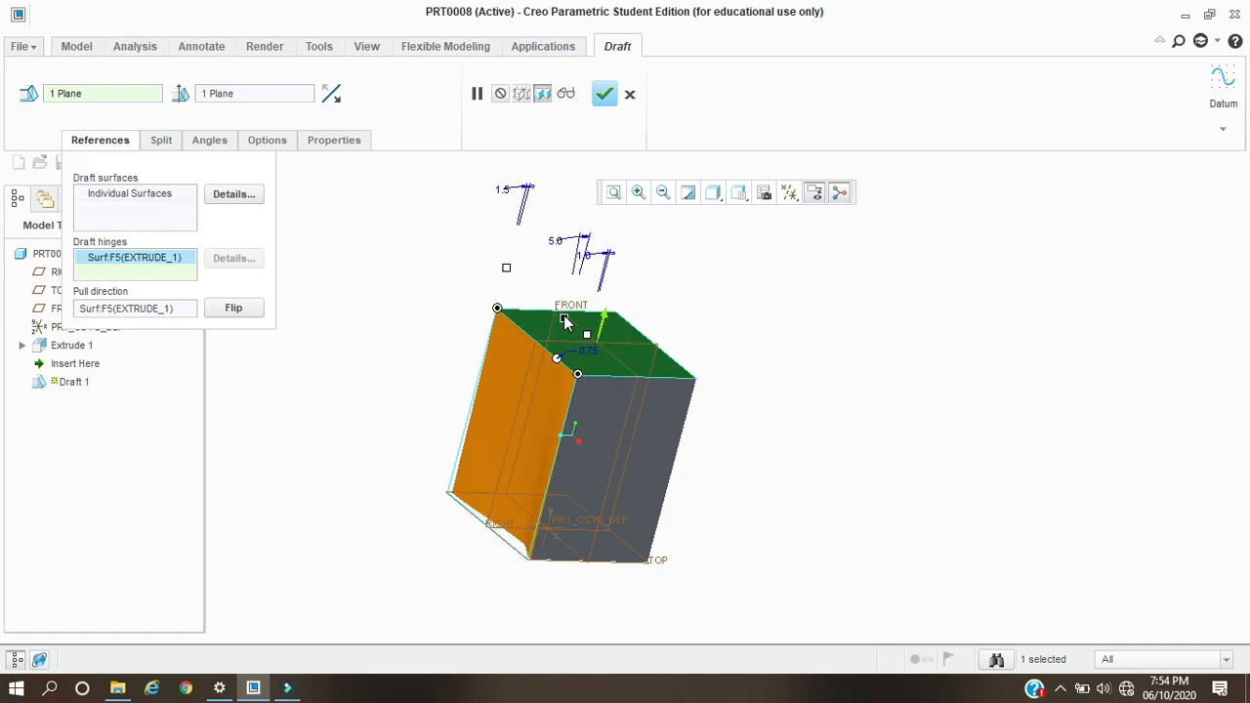
# Step: Tilt the middle point the opposite way to about 12 degrees, set the front end's angle to 5, and complete the draft
pyautogui.moveTo(565, 317)
pyautogui.mouseDown()
pyautogui.moveTo(586, 327)
pyautogui.moveTo(573, 324)
pyautogui.moveTo(587, 313)
pyautogui.mouseUp()
pyautogui.doubleClick(631, 250)
pyautogui.doubleClick(583, 255)
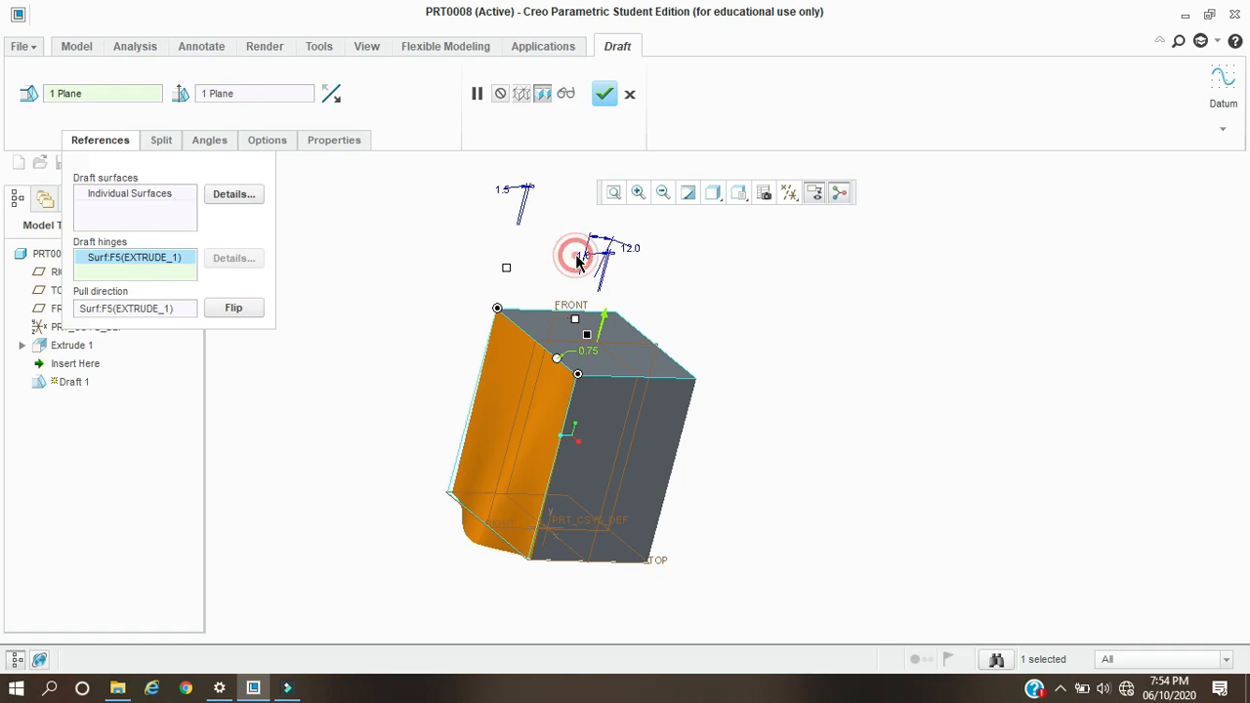
pyautogui.write('5')
pyautogui.press('Return')
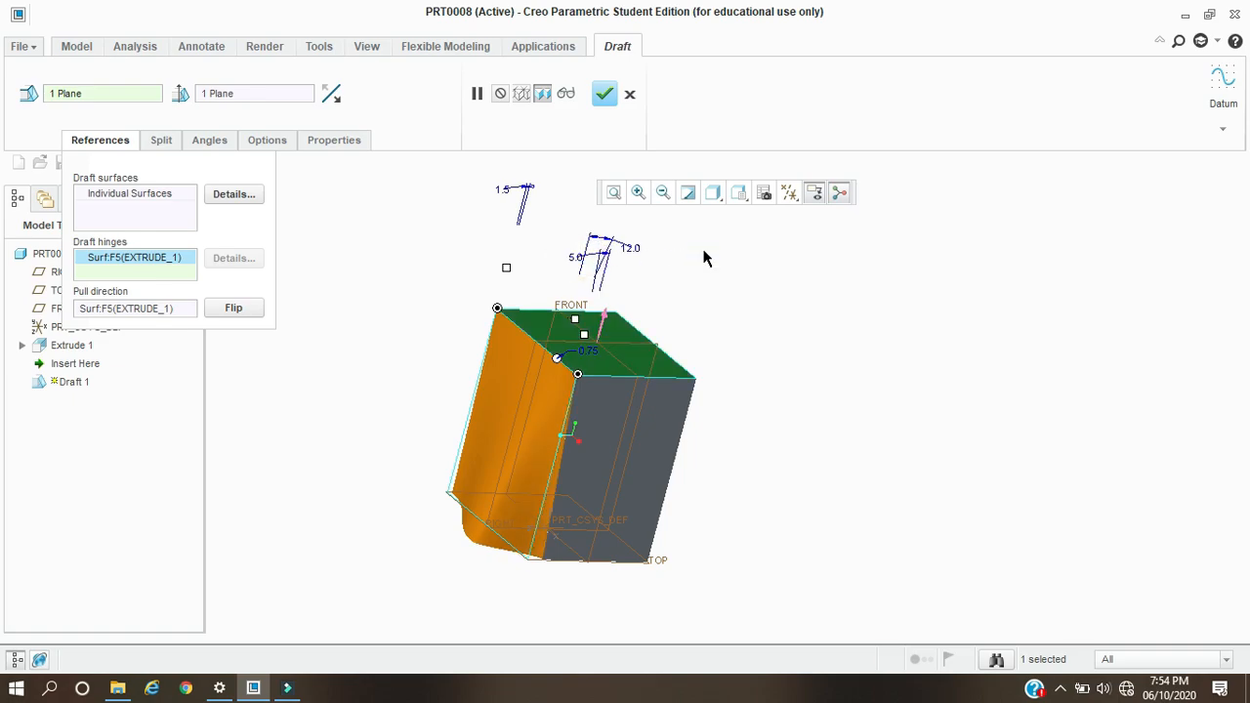
pyautogui.moveTo(811, 382)
pyautogui.mouseDown(button='middle')
pyautogui.moveTo(748, 346)
pyautogui.moveTo(821, 345)
pyautogui.moveTo(779, 306)
pyautogui.moveTo(754, 341)
pyautogui.moveTo(840, 351)
pyautogui.moveTo(818, 377)
pyautogui.mouseUp(button='middle')
pyautogui.click(605, 95)
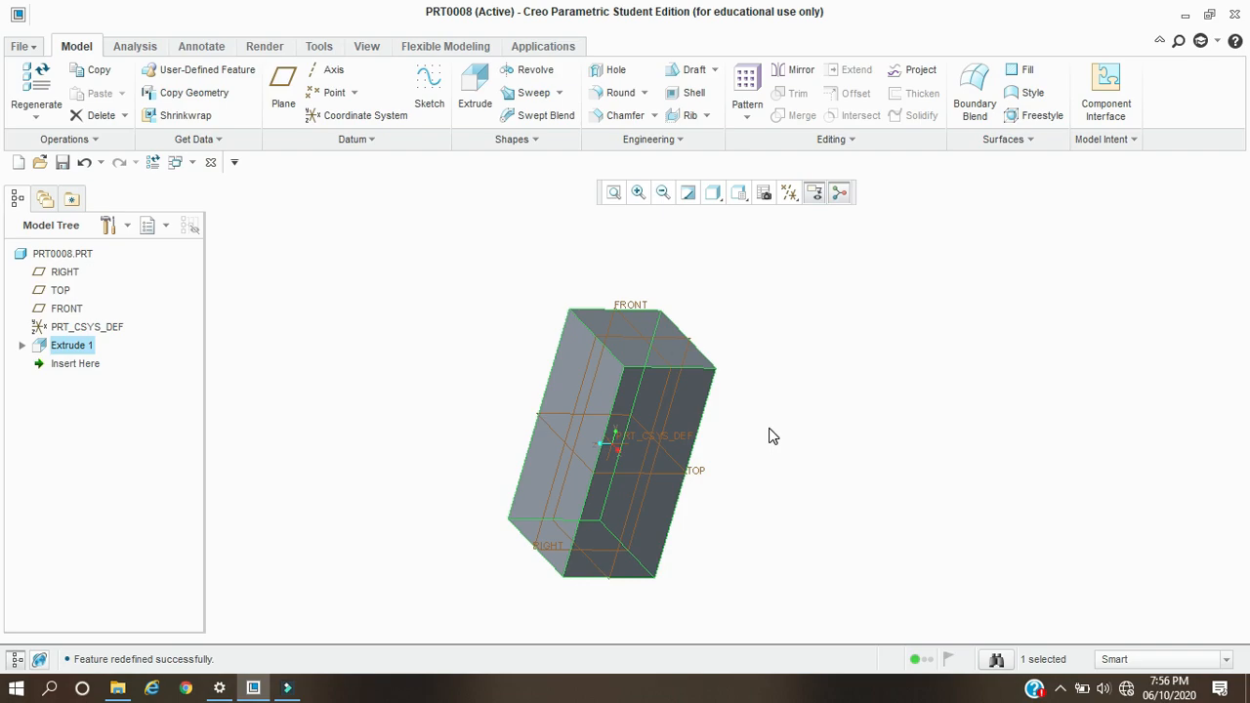
# Step: Start a new draft on two adjacent side faces of the block, using the TOP datum plane as the draft hinge
pyautogui.click(772, 436)
pyautogui.click(686, 69)
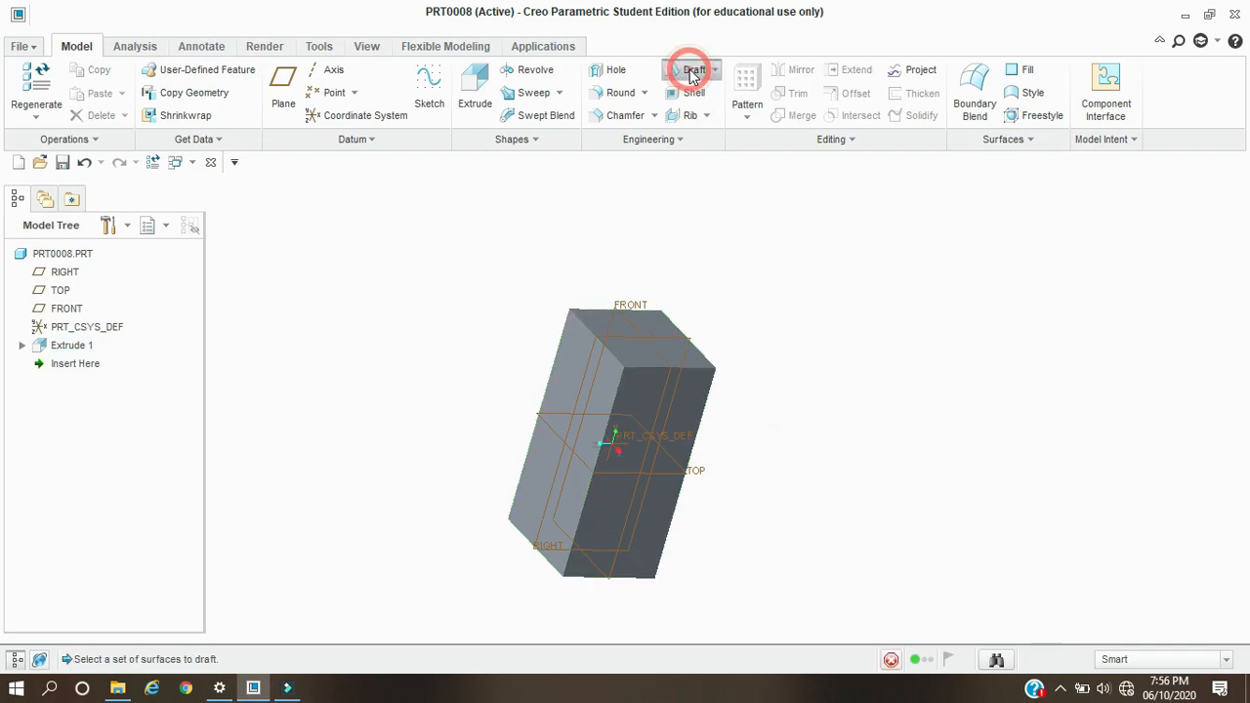
pyautogui.click(565, 370)
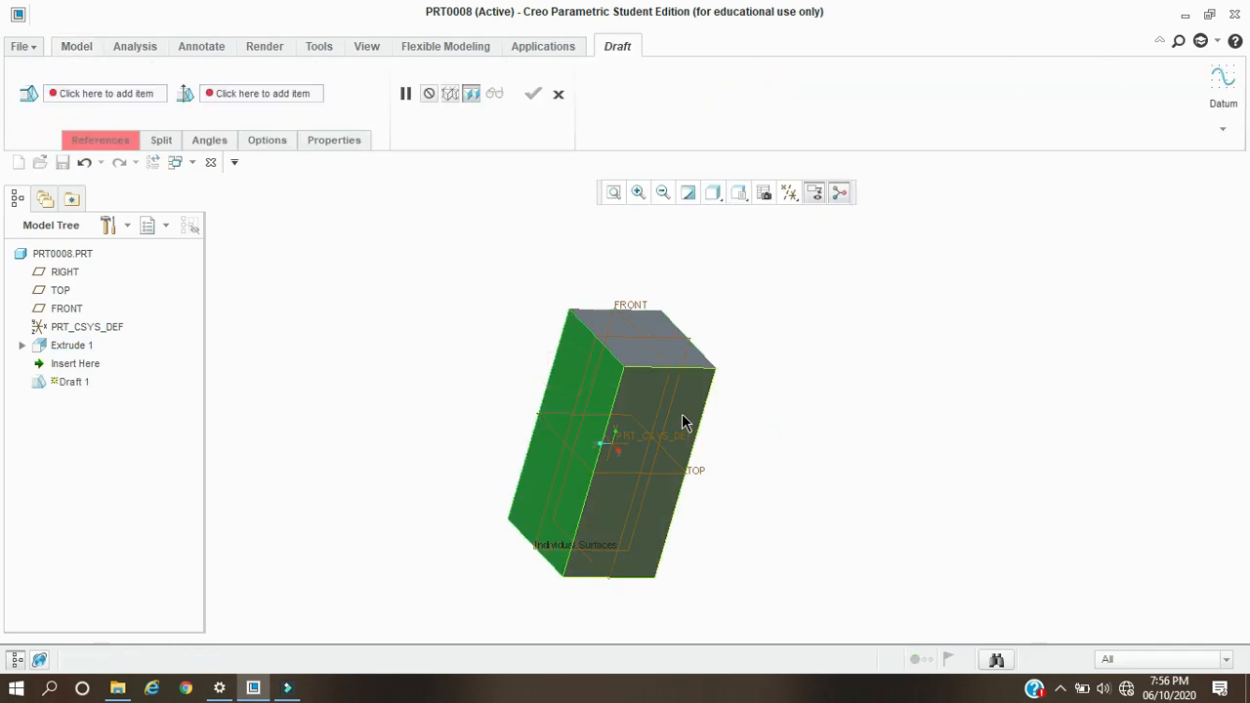
pyautogui.keyDown('ctrl'); pyautogui.click(682, 416); pyautogui.keyUp('ctrl')
pyautogui.click(108, 138)
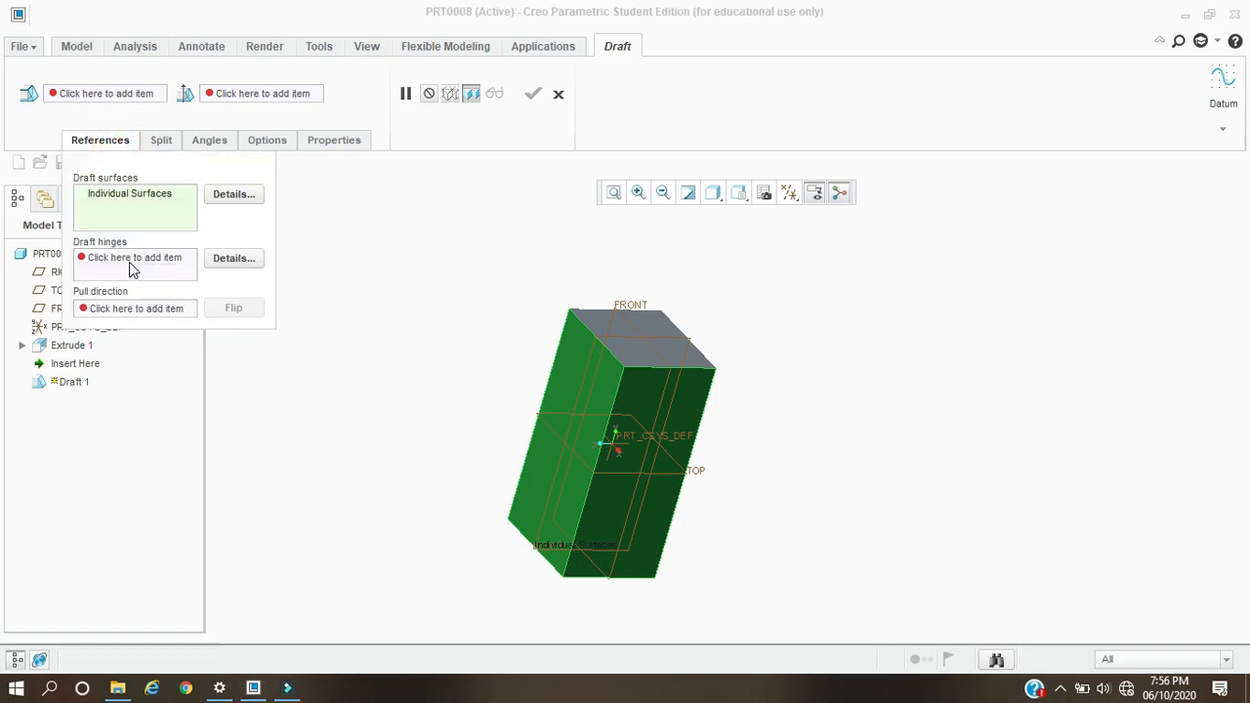
pyautogui.click(146, 261)
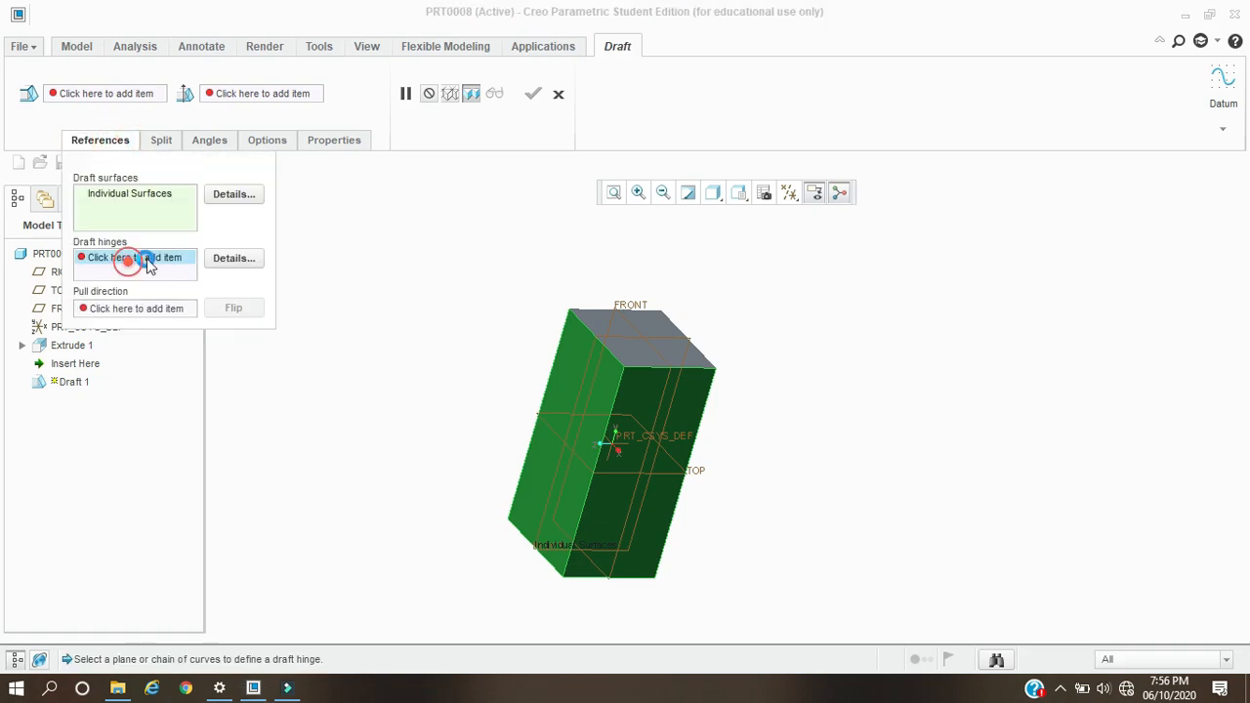
pyautogui.click(599, 480)
# Step: Tilt the two side faces about the TOP plane to a draft angle of about 16 degrees
pyautogui.moveTo(849, 368); pyautogui.dragTo(709, 371, button='middle')
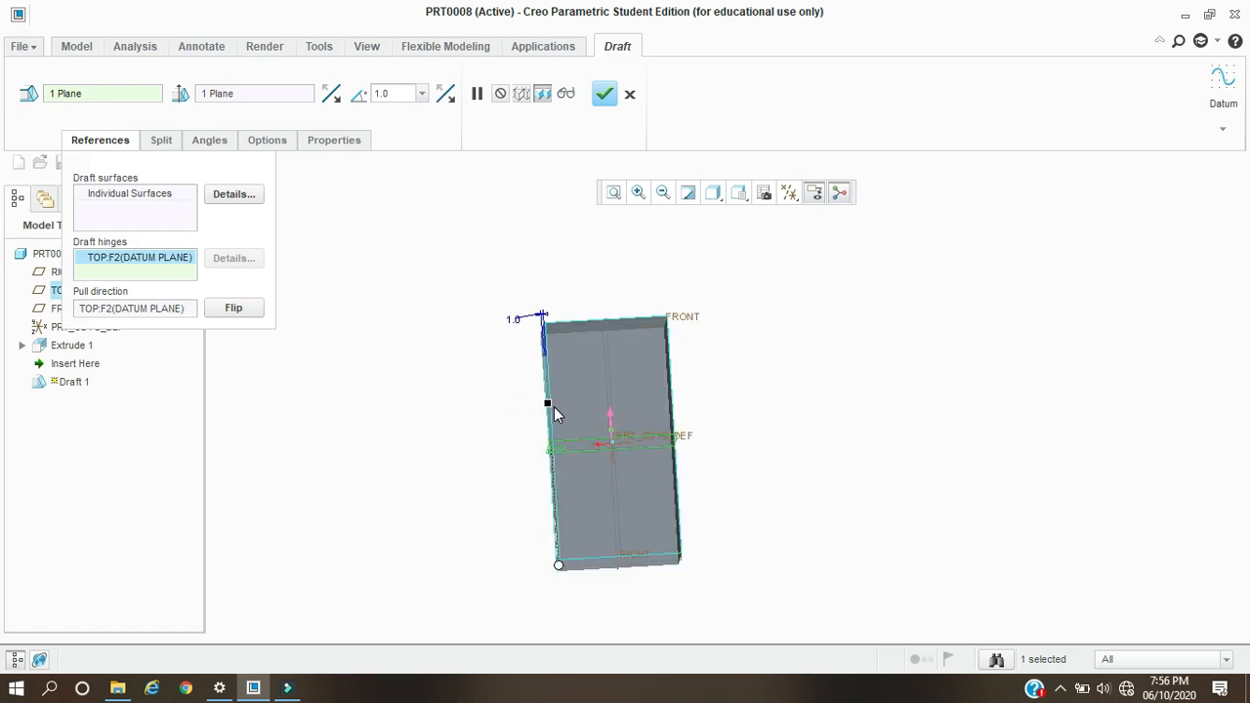
pyautogui.moveTo(549, 406)
pyautogui.mouseDown()
pyautogui.moveTo(569, 405)
pyautogui.moveTo(565, 393)
pyautogui.moveTo(536, 404)
pyautogui.mouseUp()
pyautogui.moveTo(547, 404); pyautogui.dragTo(488, 411)
pyautogui.moveTo(489, 411); pyautogui.dragTo(625, 418, button='middle')
pyautogui.moveTo(632, 409)
pyautogui.mouseDown()
pyautogui.moveTo(621, 418)
pyautogui.moveTo(628, 408)
pyautogui.mouseUp()
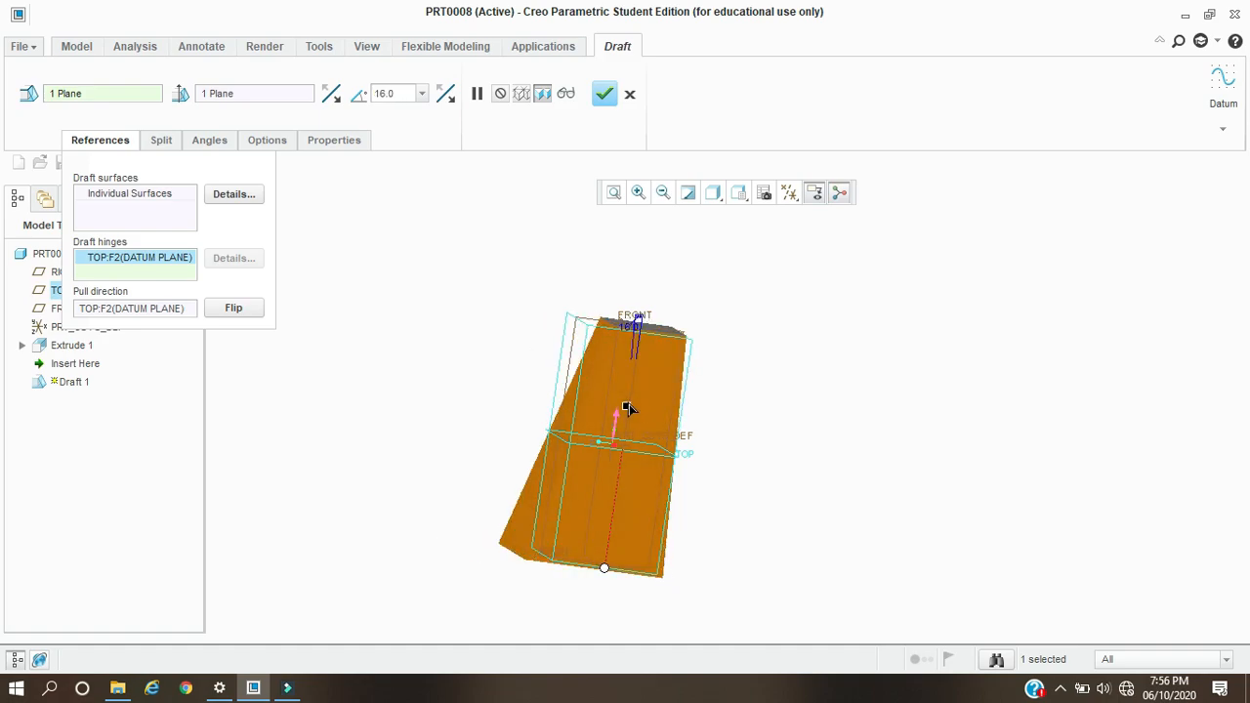
pyautogui.moveTo(451, 373); pyautogui.dragTo(475, 393, button='middle')
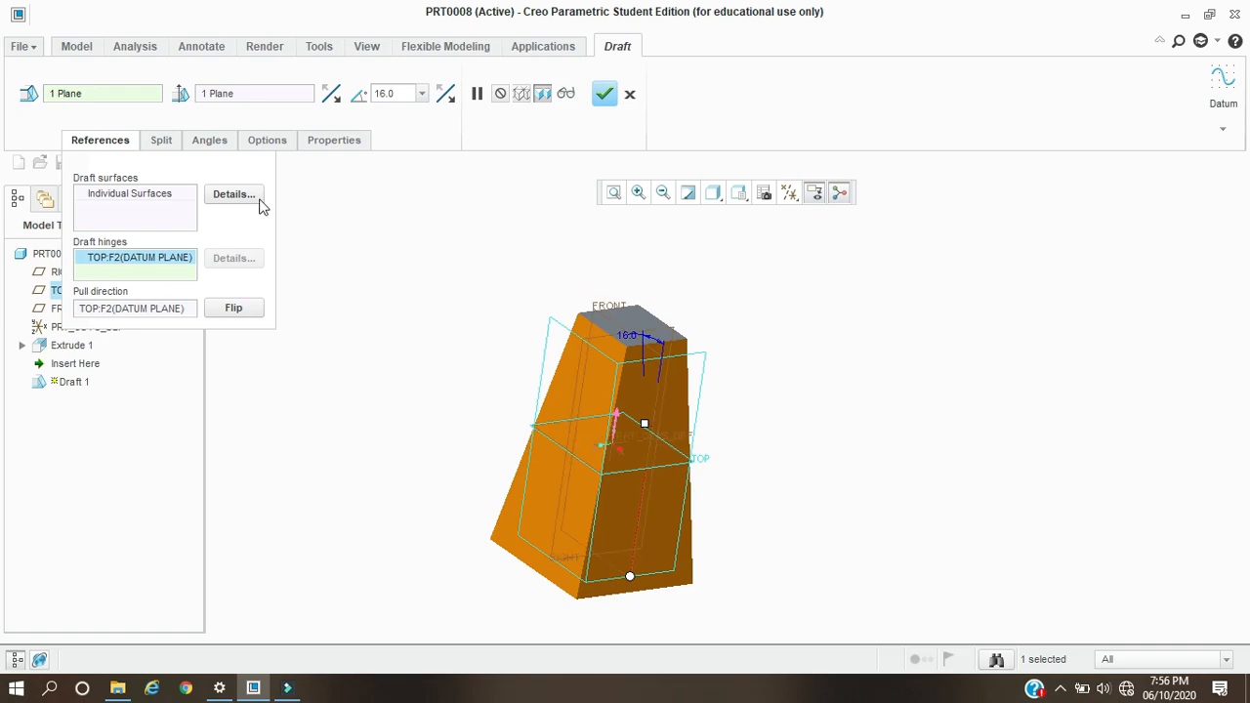
# Step: Flip the draft's pull direction and flip it back
pyautogui.click(359, 269)
pyautogui.click(245, 312)
pyautogui.click(246, 315)
pyautogui.click(423, 336)
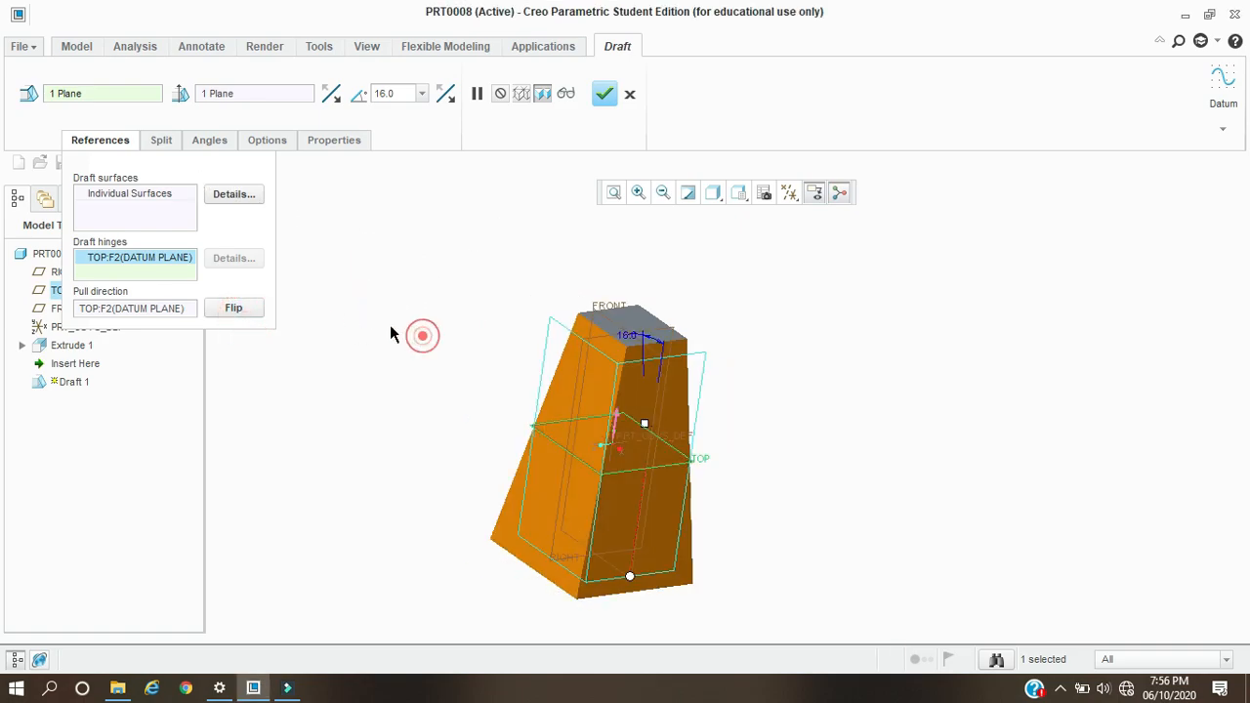
# Step: Split the draft by the draft hinge with the side option Draft sides independently
pyautogui.click(163, 140)
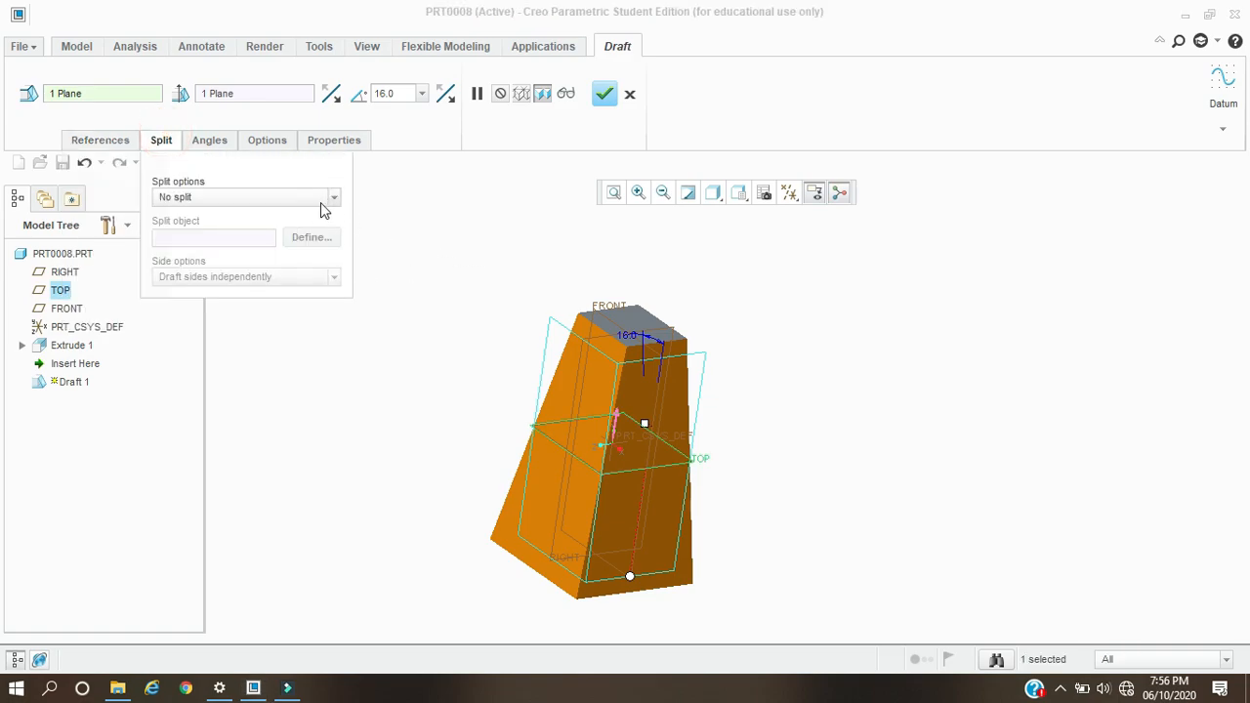
pyautogui.moveTo(454, 253); pyautogui.dragTo(438, 232, button='middle')
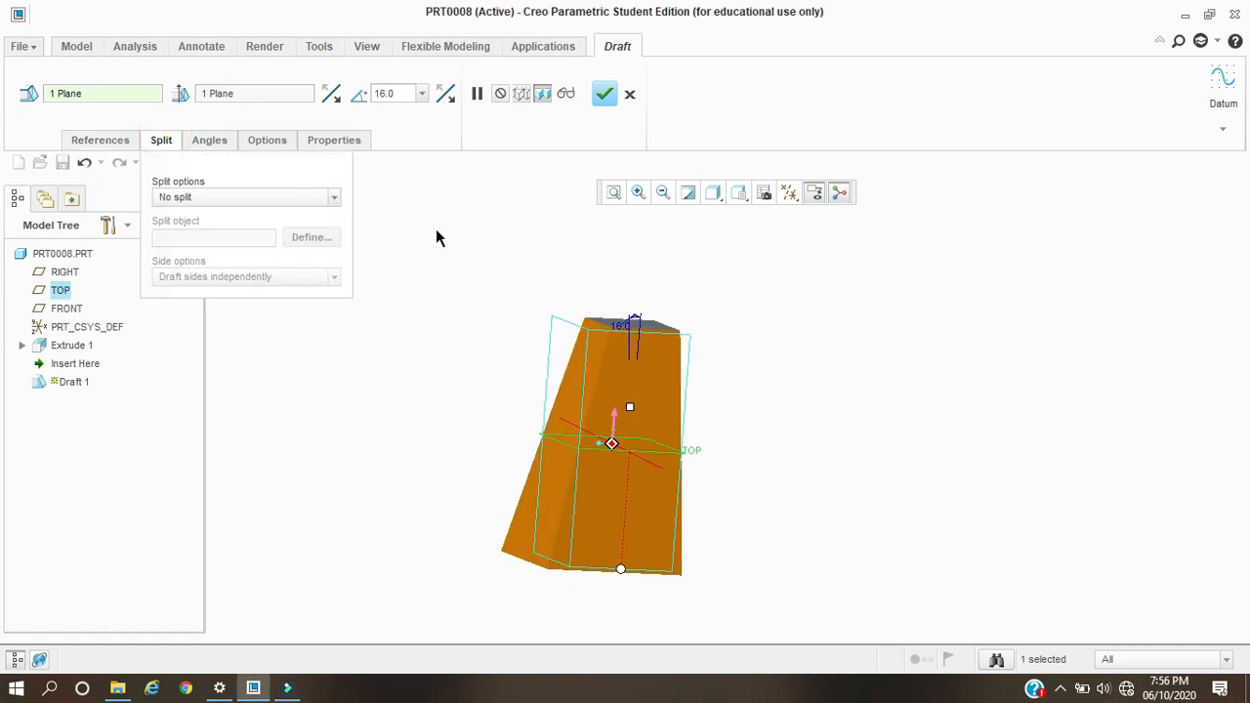
pyautogui.click(334, 198)
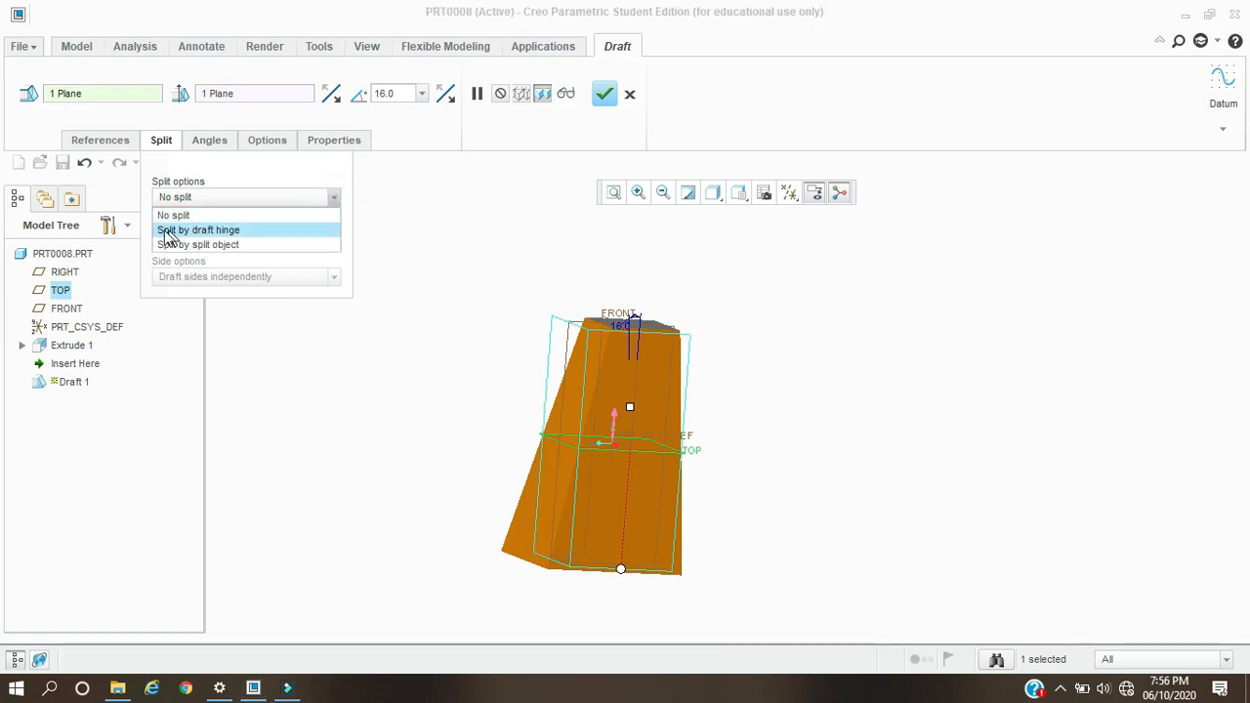
pyautogui.click(199, 232)
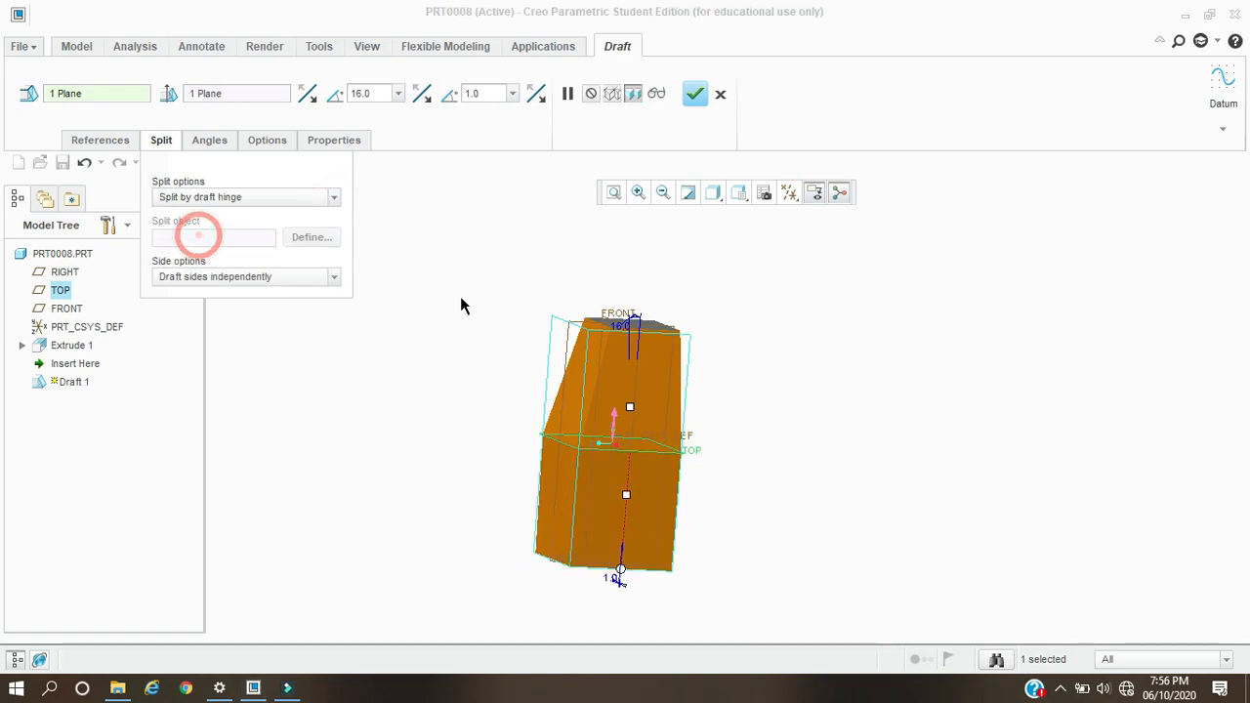
pyautogui.click(256, 280)
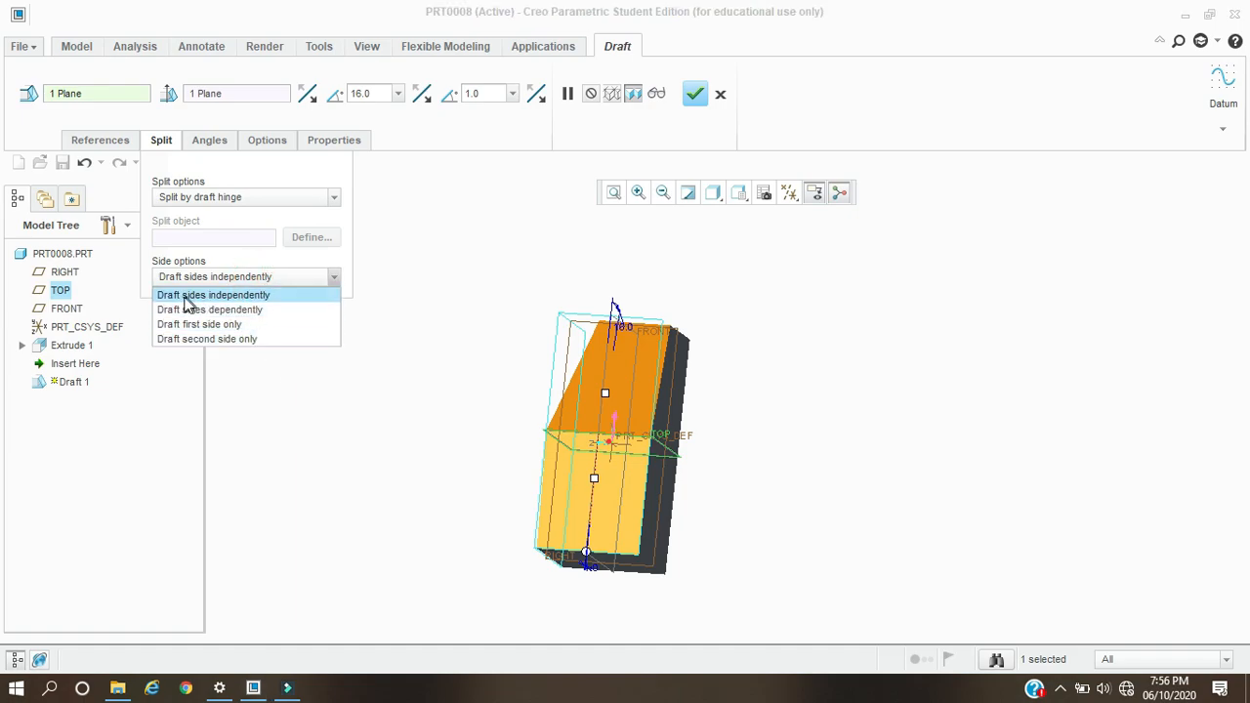
pyautogui.click(238, 296)
# Step: Tilt the lower half of the split draft outward to about 32 degrees and the upper half outward to about 14 degrees
pyautogui.moveTo(474, 374); pyautogui.dragTo(438, 400, button='middle')
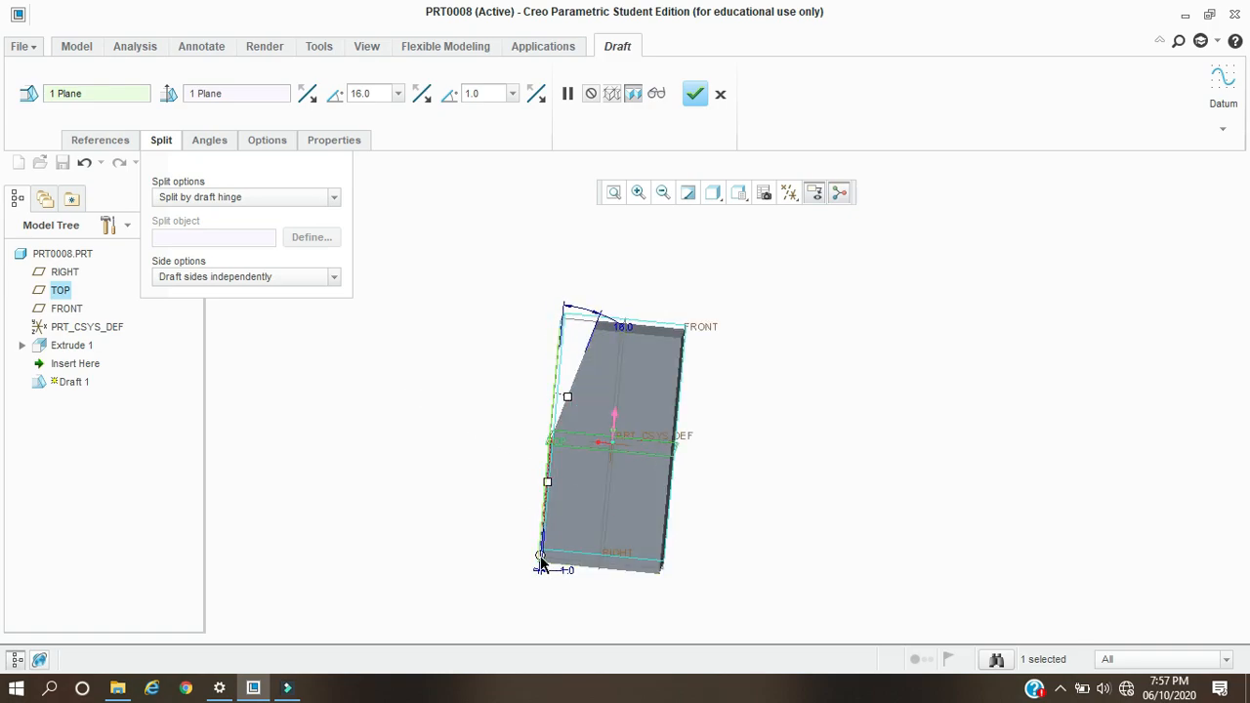
pyautogui.click(543, 480)
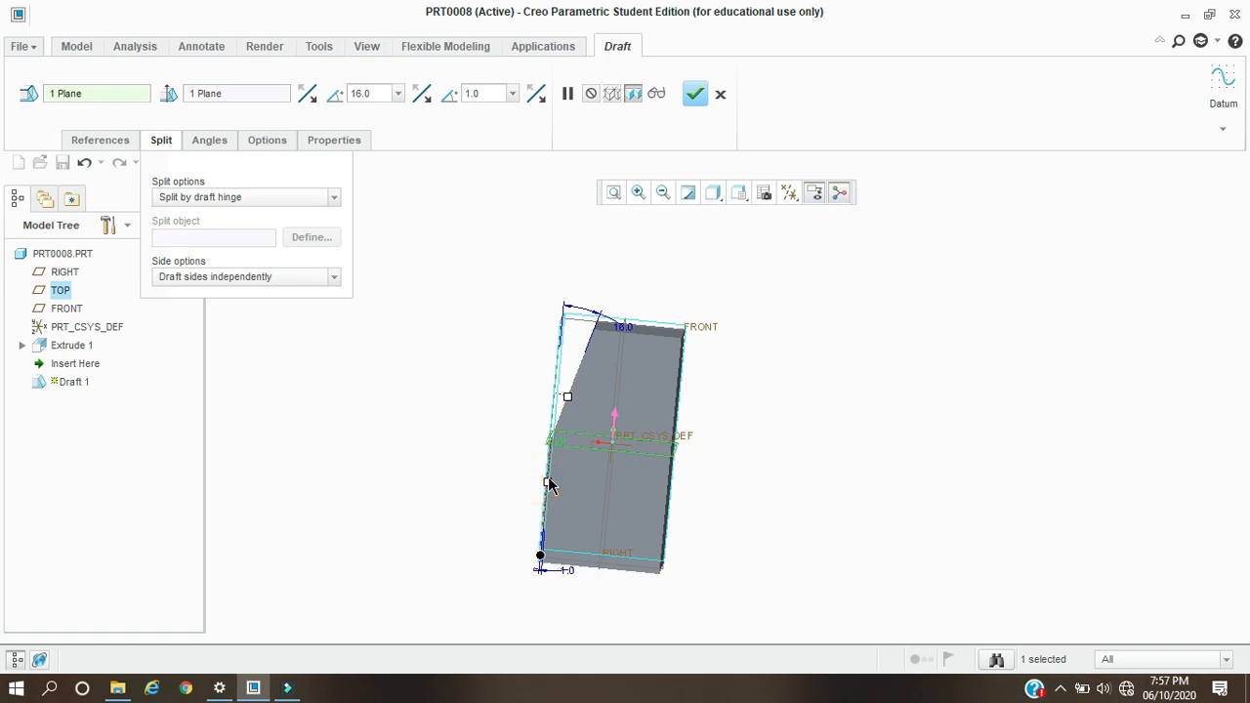
pyautogui.moveTo(553, 491); pyautogui.dragTo(526, 477)
pyautogui.moveTo(568, 399); pyautogui.dragTo(517, 426)
pyautogui.moveTo(656, 439); pyautogui.dragTo(633, 451, button='middle')
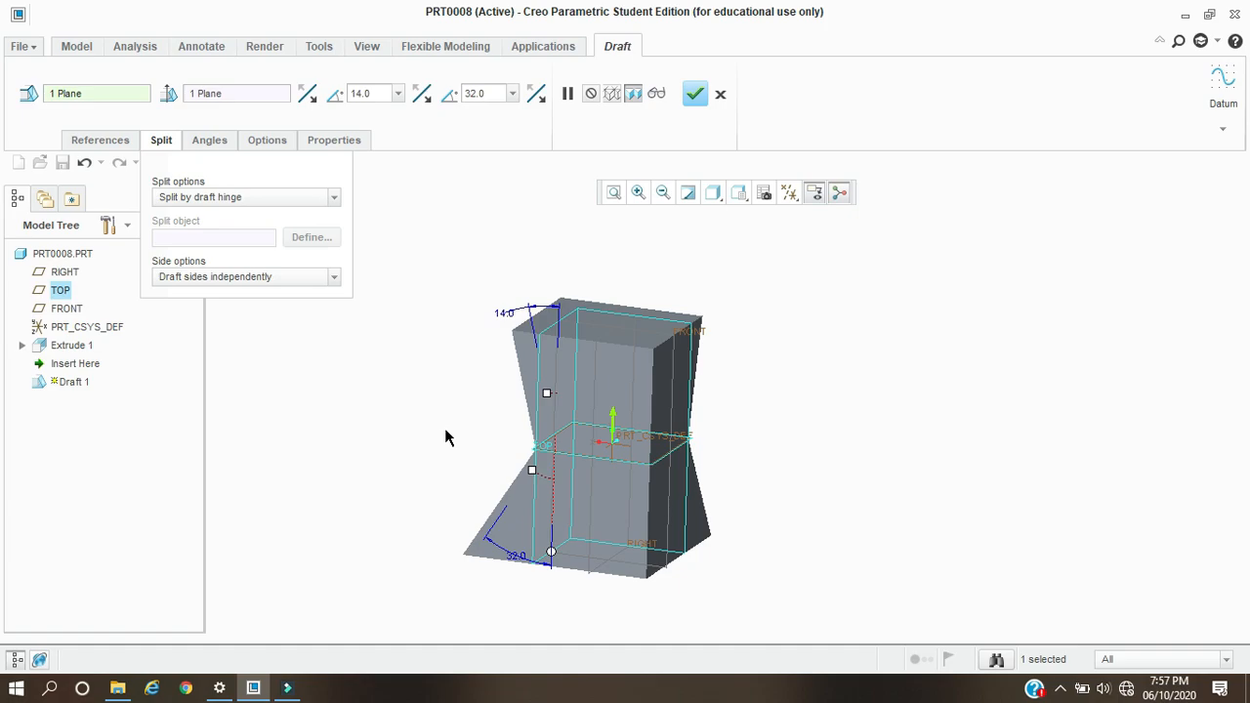
# Step: Change the split draft's side option to Draft sides dependently
pyautogui.click(319, 277)
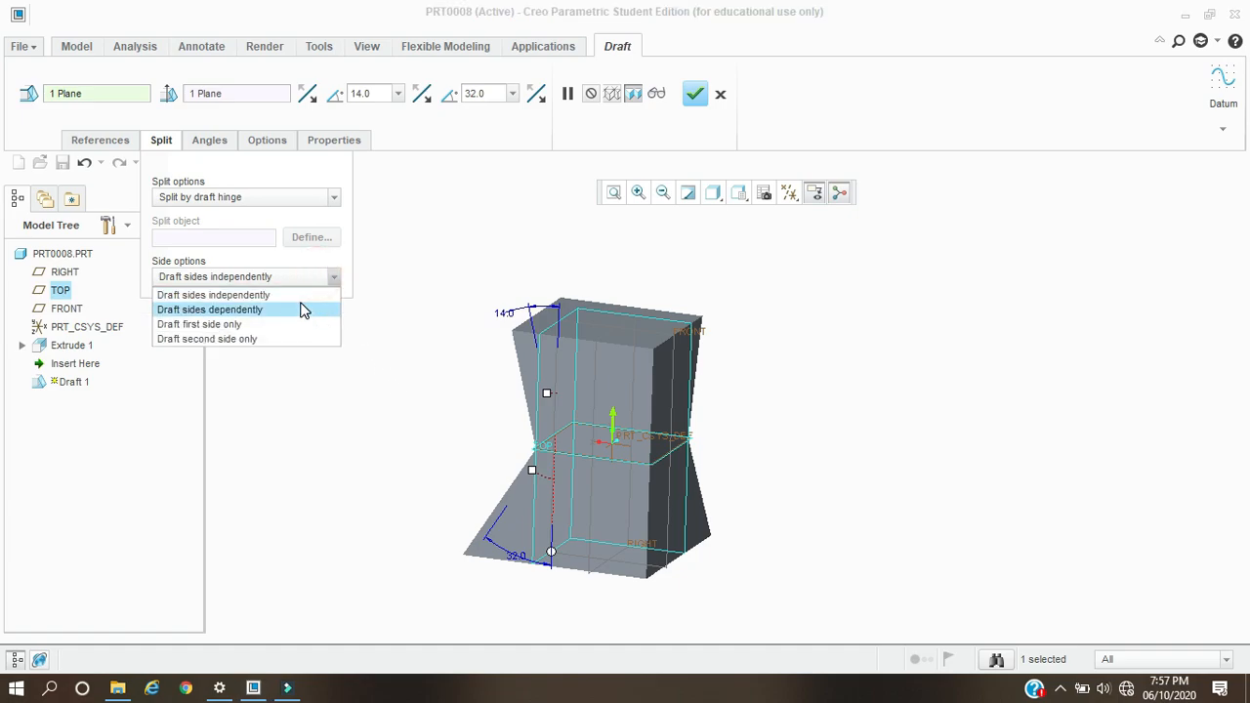
pyautogui.click(303, 309)
pyautogui.moveTo(397, 382); pyautogui.dragTo(424, 387, button='middle')
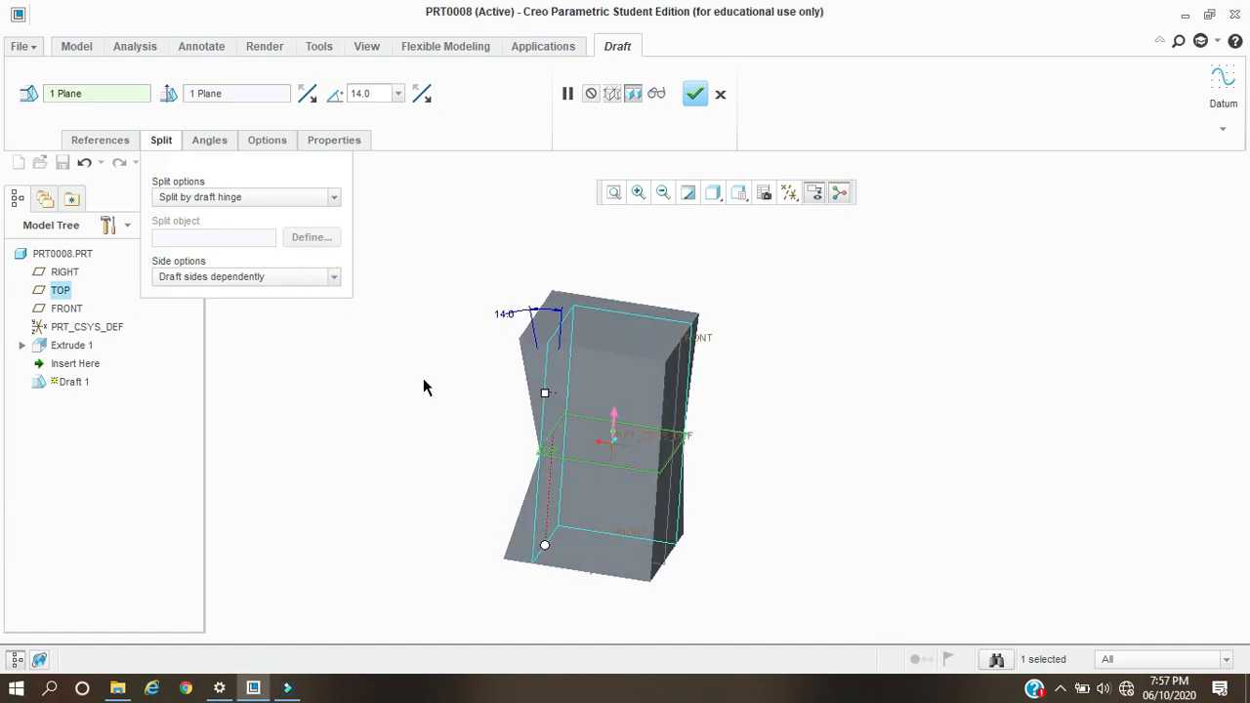
pyautogui.moveTo(537, 427); pyautogui.dragTo(519, 445, button='middle')
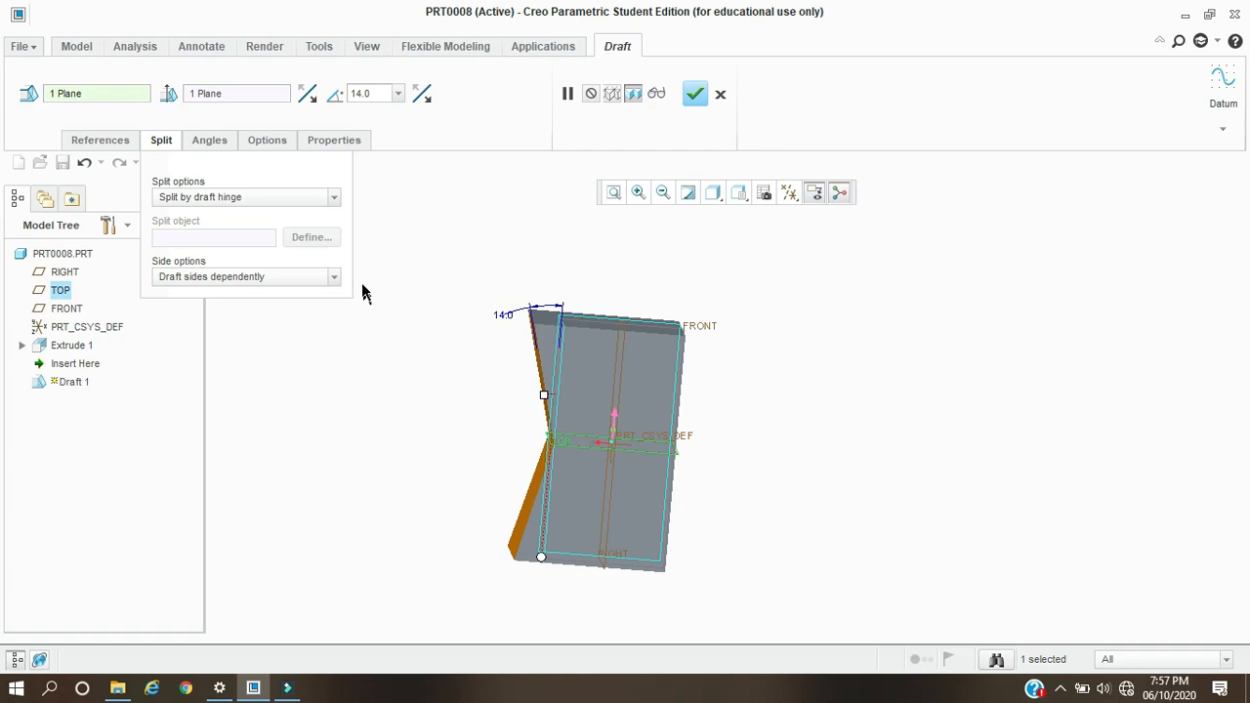
# Step: Change the split draft's side option to Draft first side only
pyautogui.click(333, 278)
pyautogui.click(296, 325)
pyautogui.moveTo(455, 451); pyautogui.dragTo(481, 454, button='middle')
# Step: Change the split draft's side option to Draft second side only
pyautogui.click(332, 277)
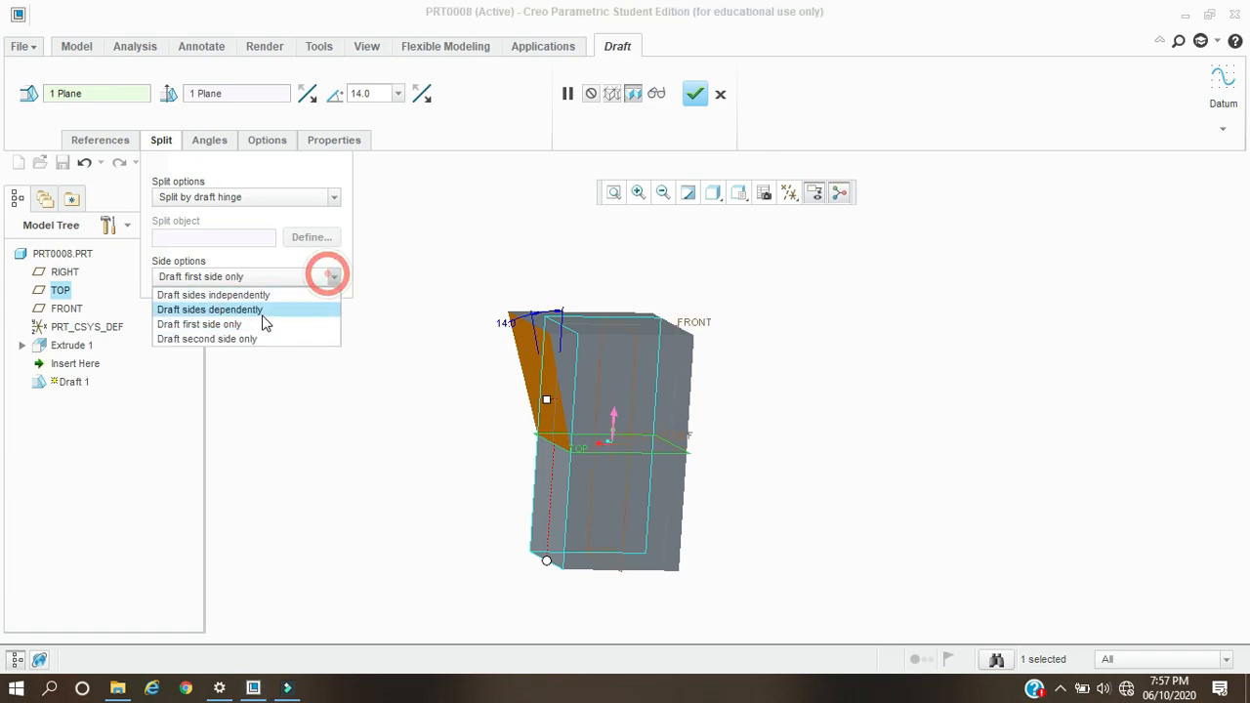
pyautogui.click(246, 348)
pyautogui.moveTo(406, 381); pyautogui.dragTo(386, 347, button='middle')
pyautogui.click(375, 256)
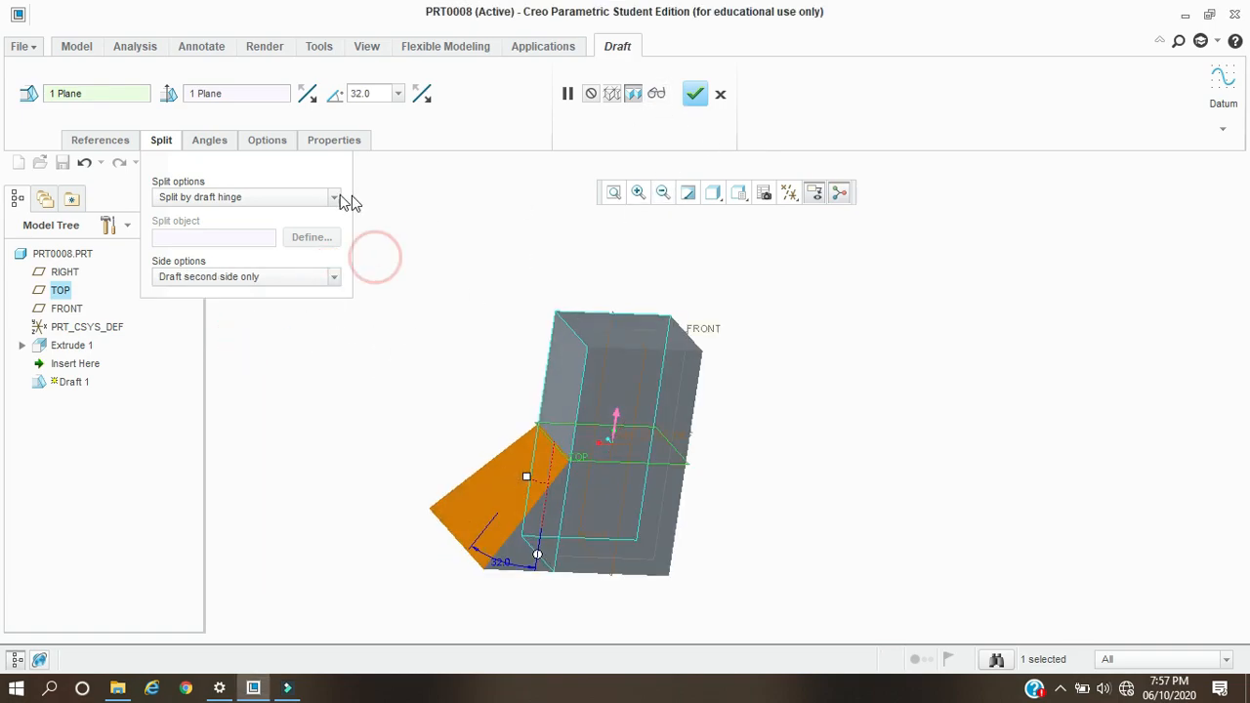
# Step: Complete the split draft on the block, and undo it to return to the plain extrusion
pyautogui.click(694, 93)
pyautogui.click(872, 384)
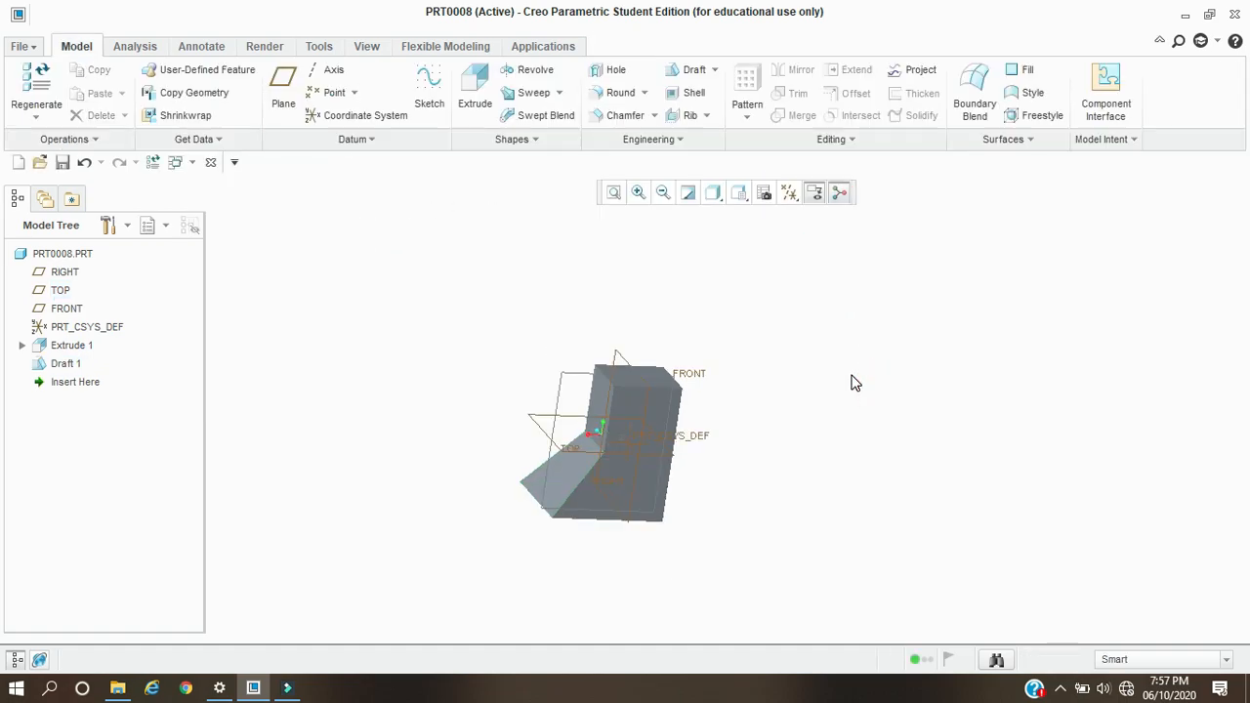
pyautogui.hotkey('ctrl', 'z')
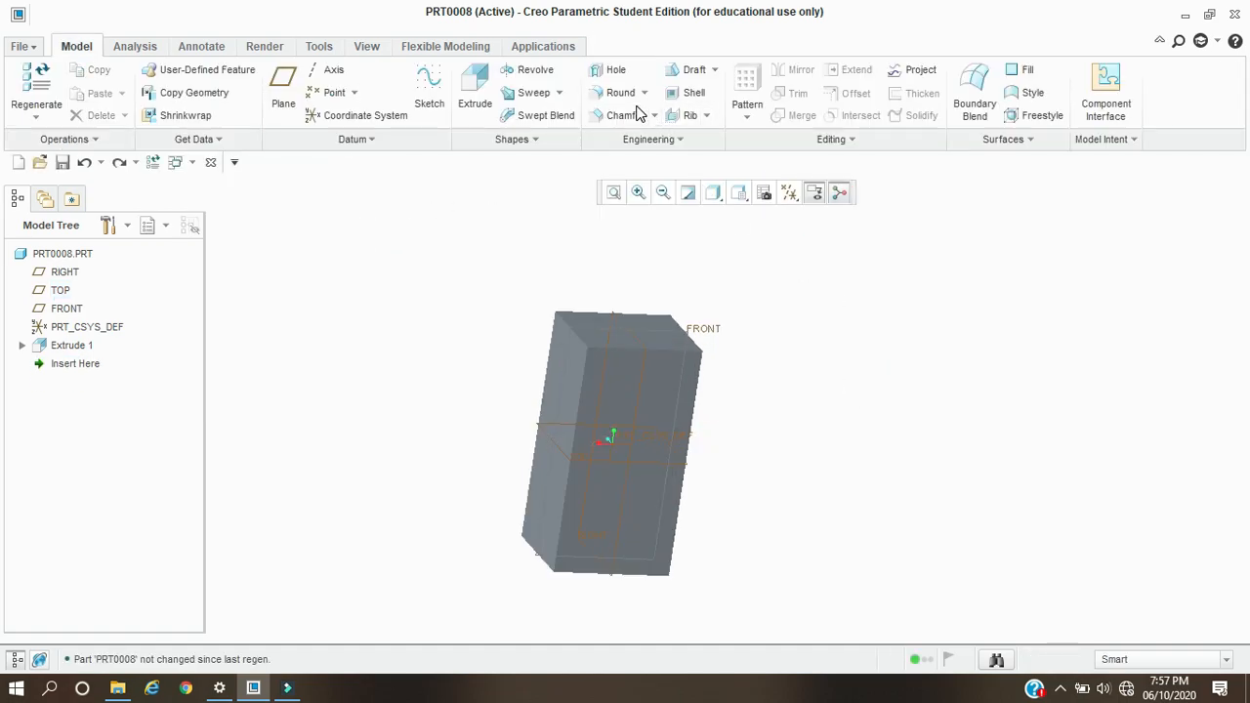
# Step: Start a new draft on two adjacent side faces of the block with the TOP plane as the draft hinge
pyautogui.click(670, 77)
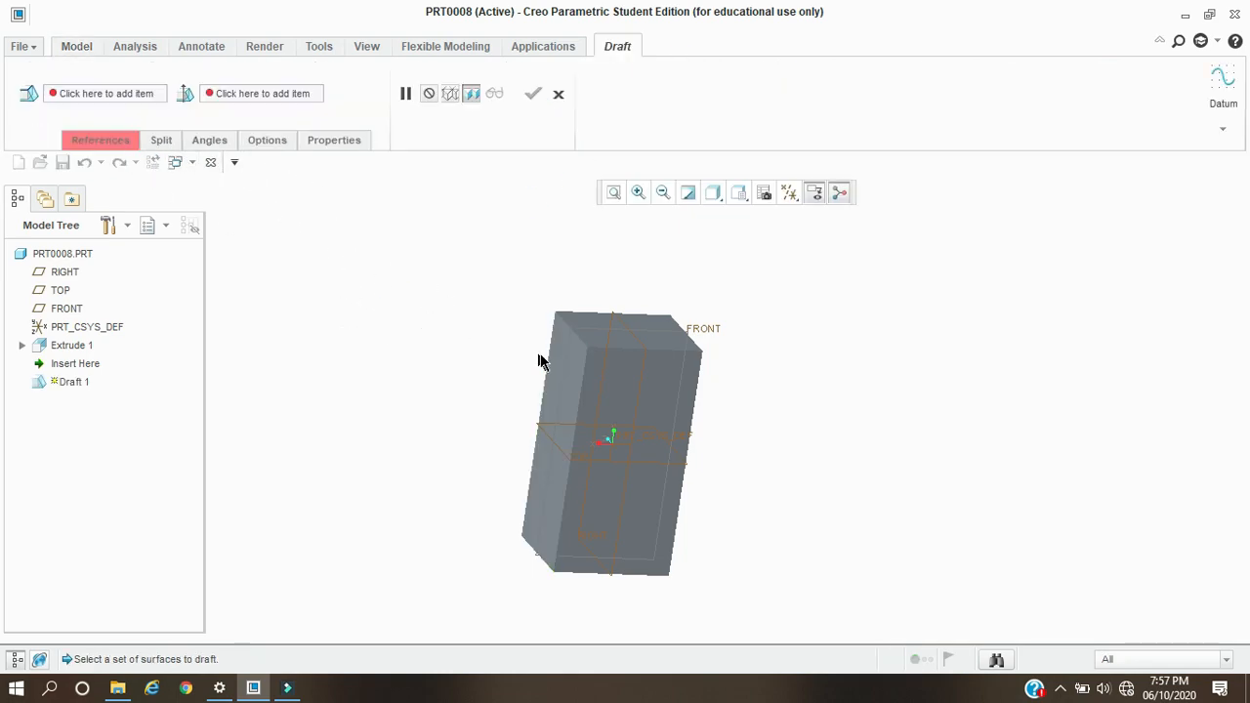
pyautogui.click(566, 369)
pyautogui.keyDown('ctrl'); pyautogui.click(614, 379); pyautogui.keyUp('ctrl')
pyautogui.click(119, 140)
pyautogui.click(144, 256)
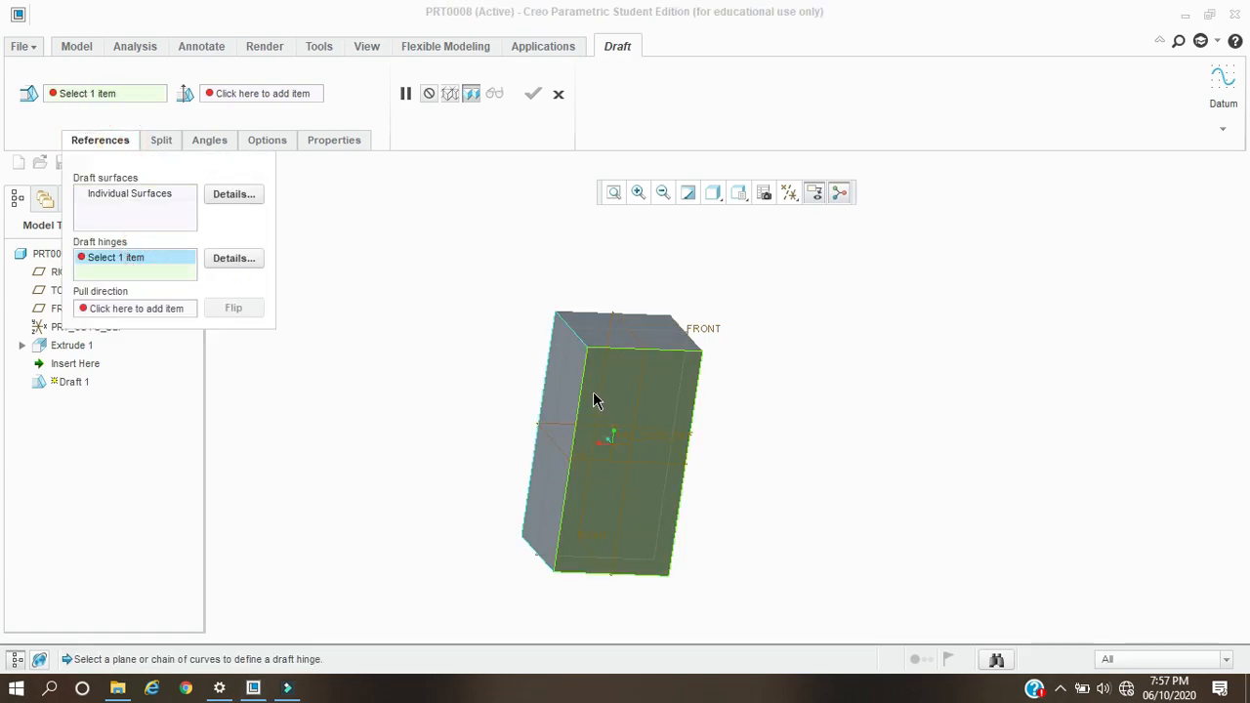
pyautogui.click(577, 467)
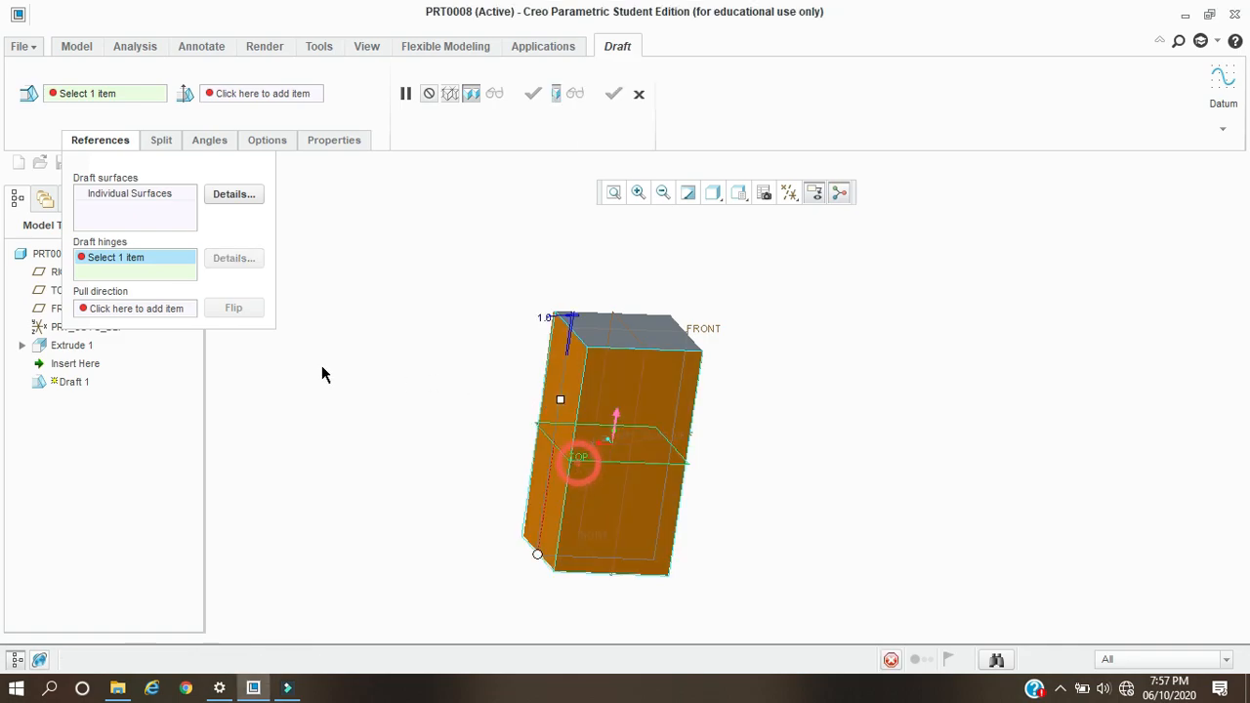
# Step: Set the split option to Split by split object and define its sketch on the block's large front face
pyautogui.click(165, 144)
pyautogui.click(195, 201)
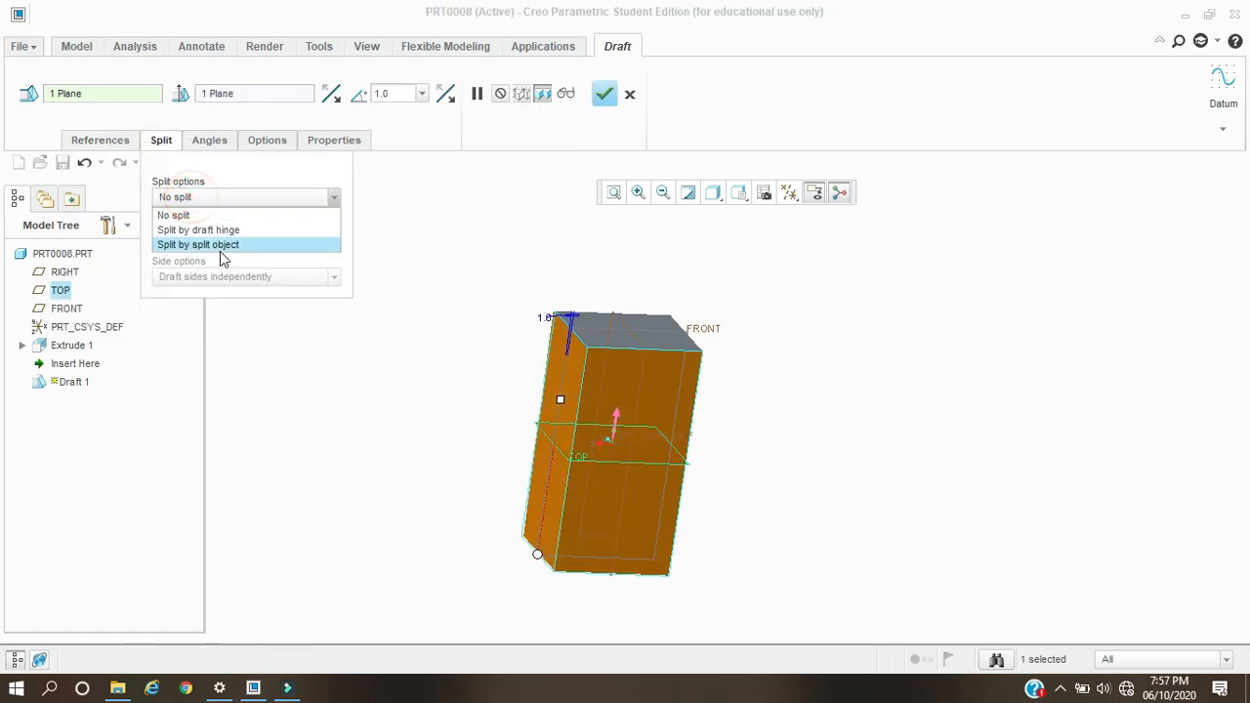
pyautogui.click(206, 246)
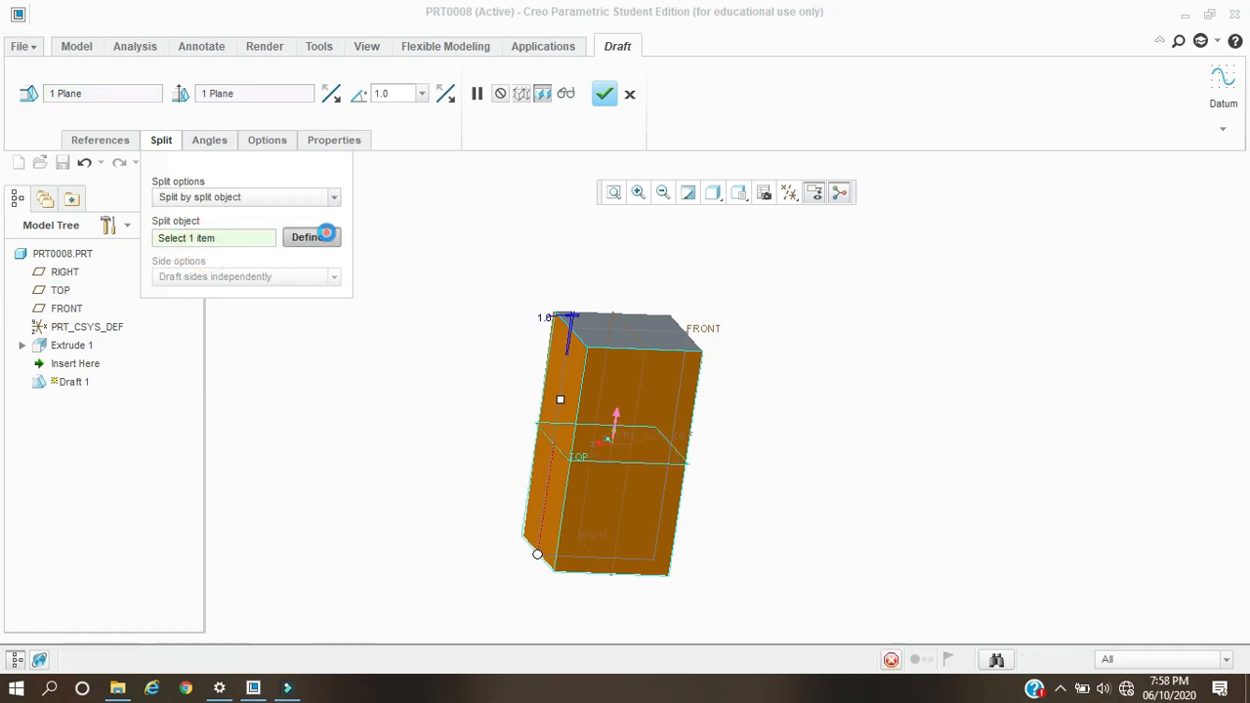
pyautogui.click(312, 237)
pyautogui.click(657, 384)
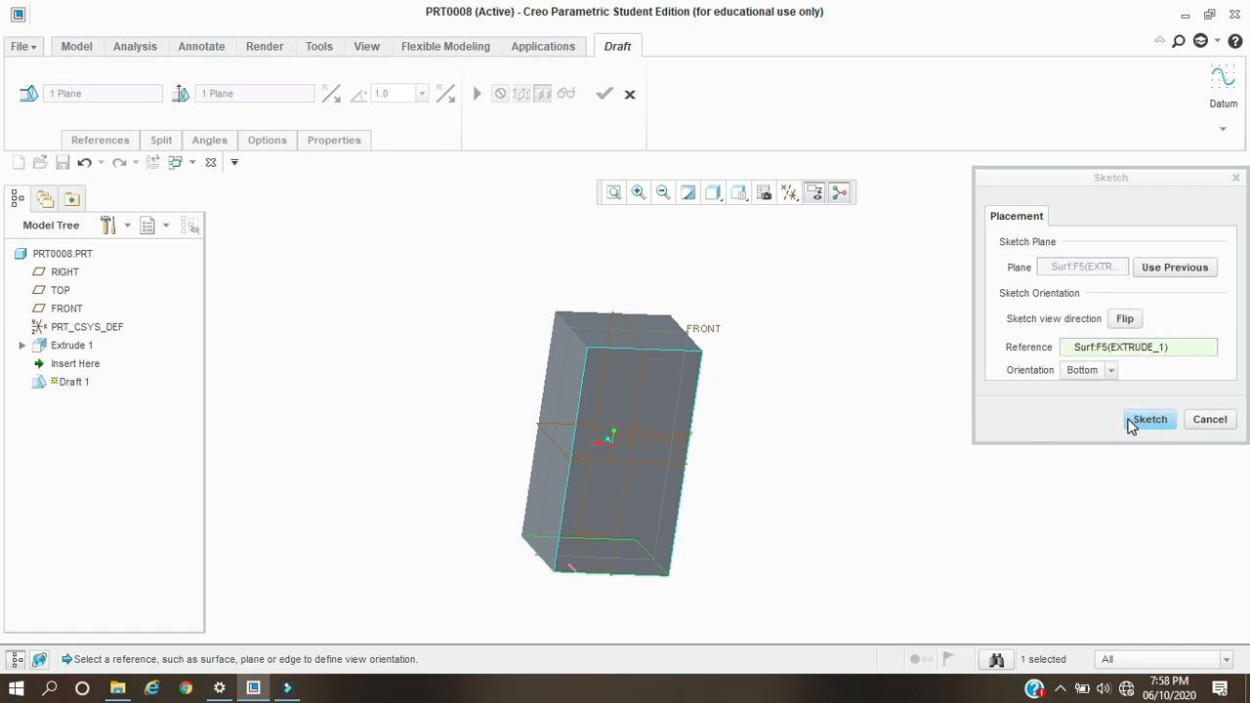
pyautogui.click(1150, 419)
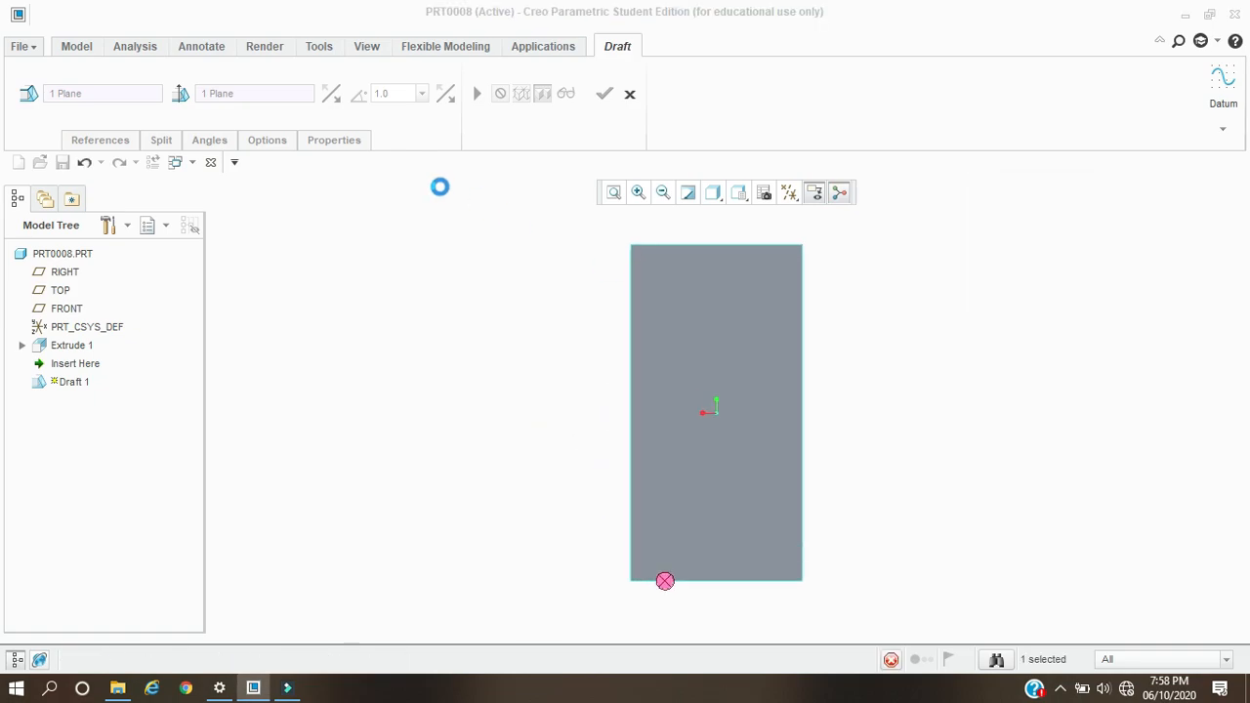
# Step: Sketch a wavy spline across the upper part of the front face, extending past both edges, and finish the split sketch
pyautogui.click(454, 116)
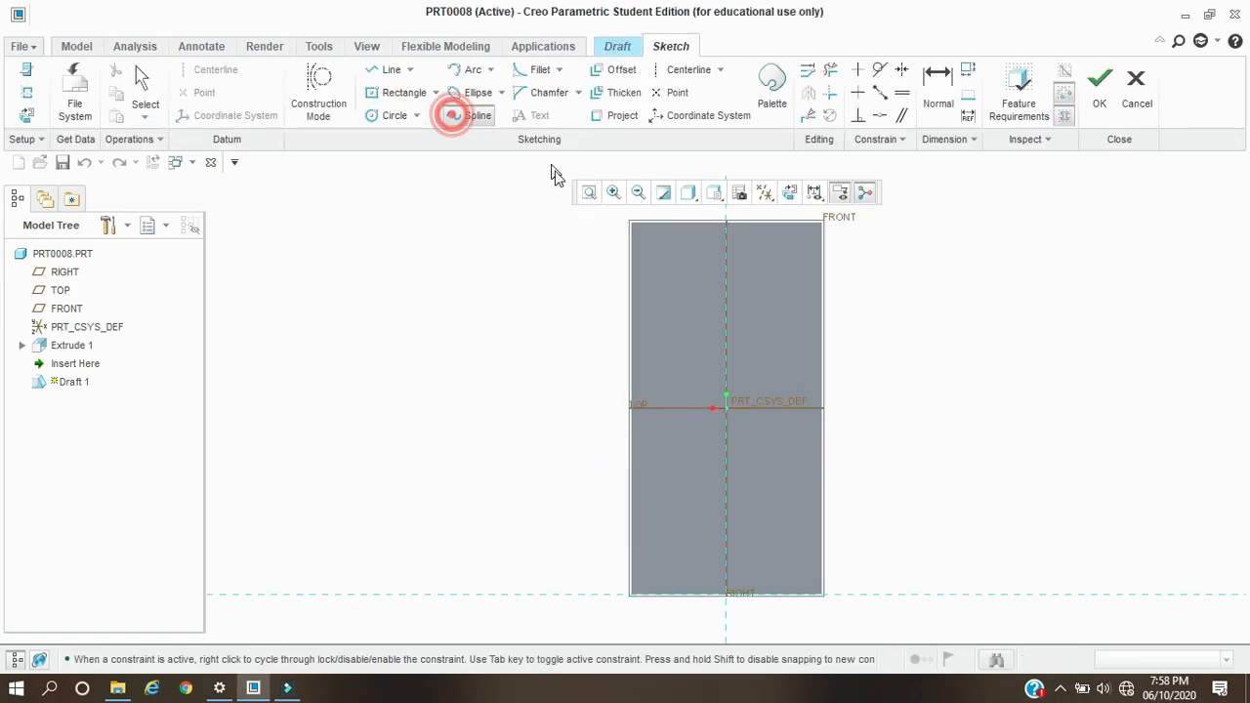
pyautogui.click(588, 304)
pyautogui.click(642, 317)
pyautogui.click(700, 315)
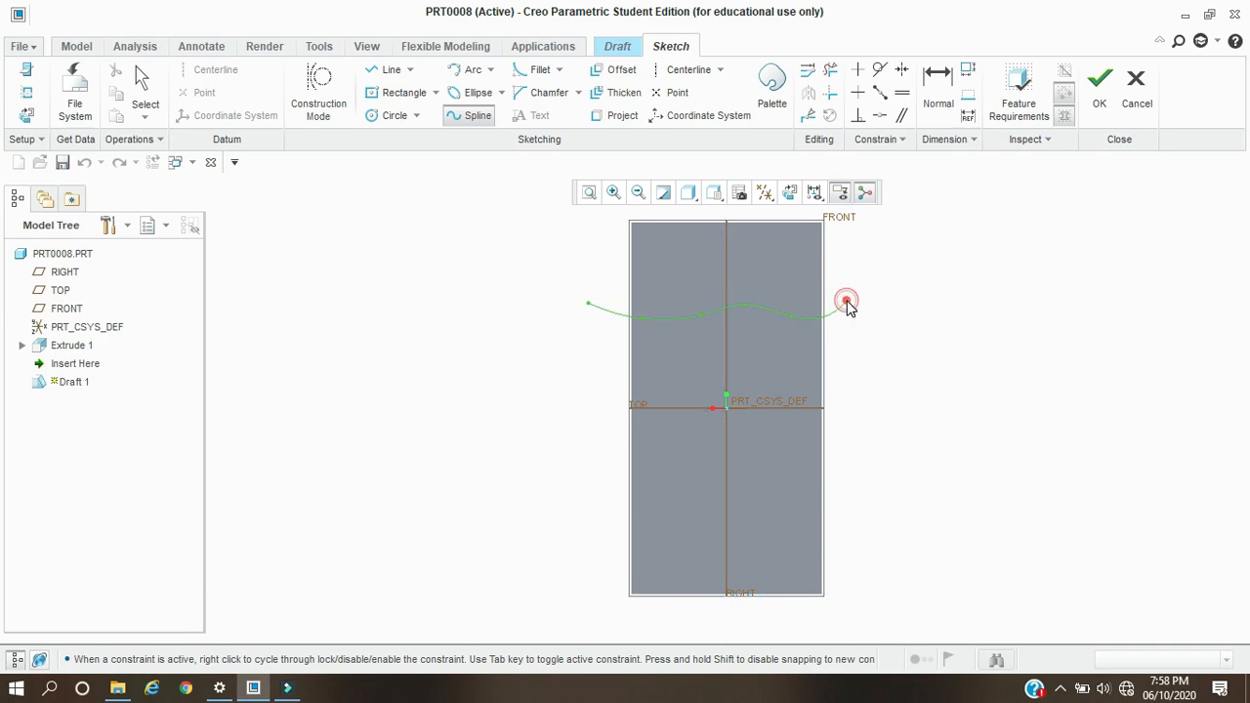
pyautogui.click(1099, 93)
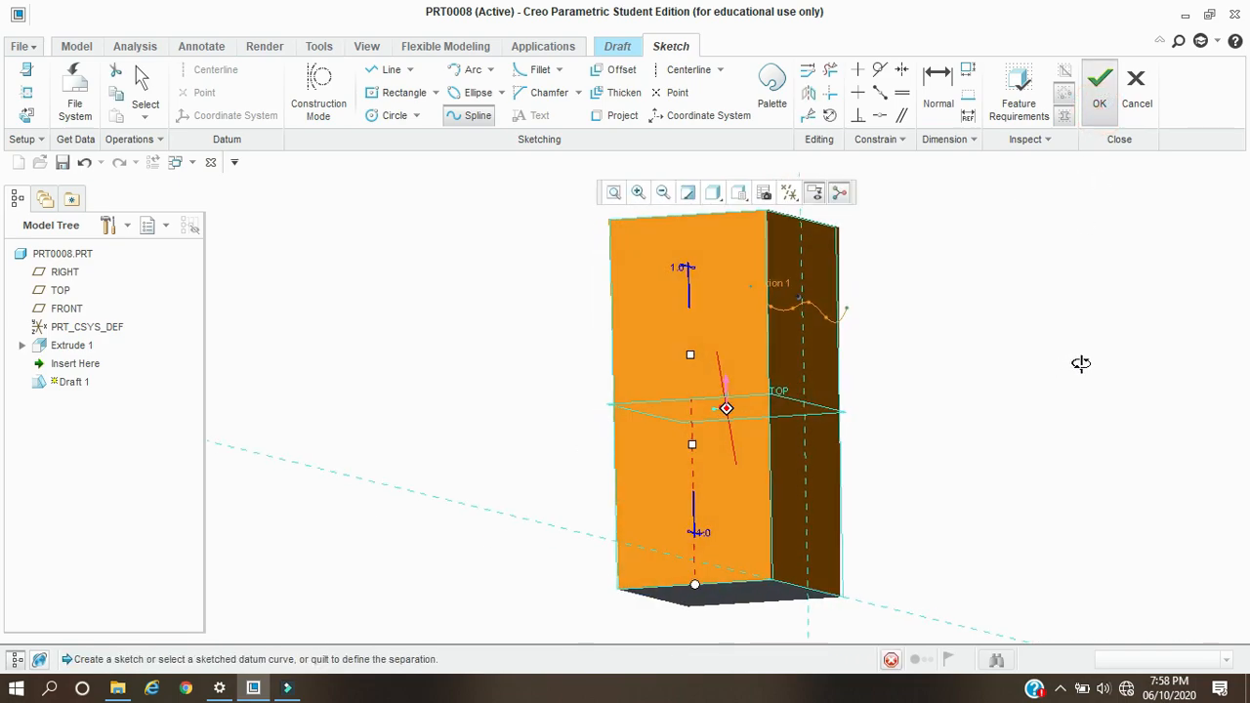
# Step: Keep the side option at Draft sides independently and tilt the portion above the spline outward to about 16 degrees
pyautogui.click(161, 142)
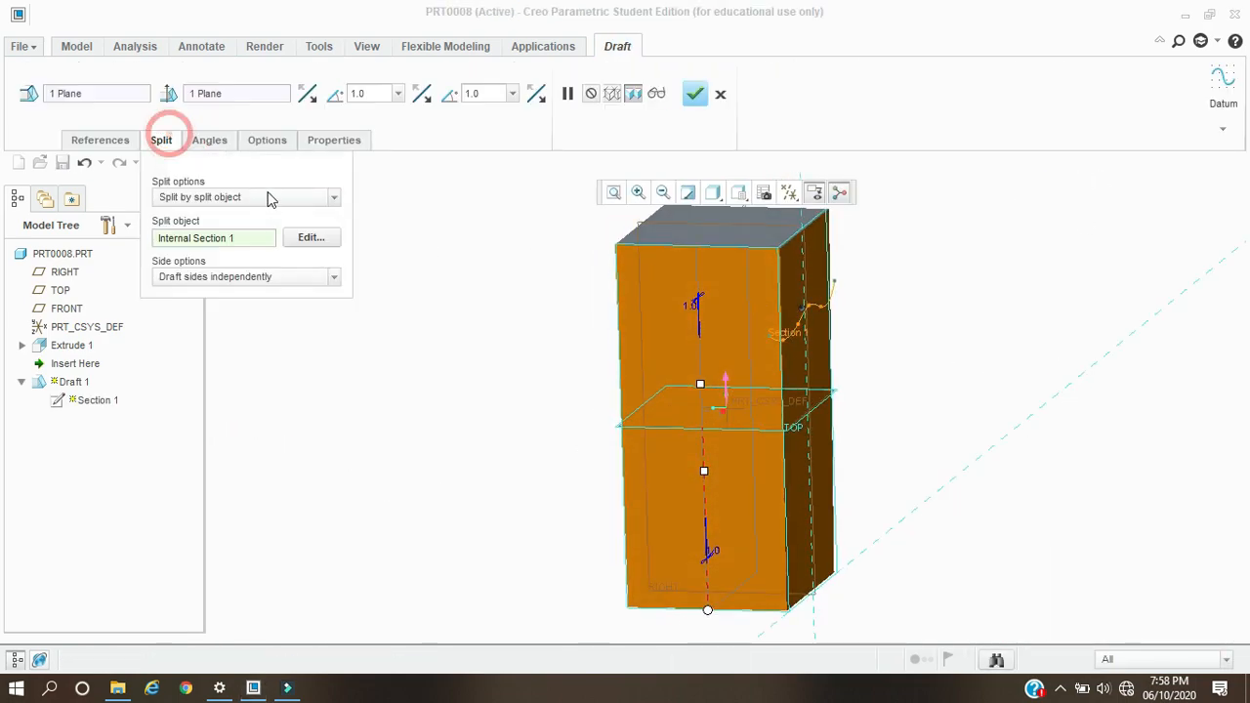
pyautogui.click(315, 278)
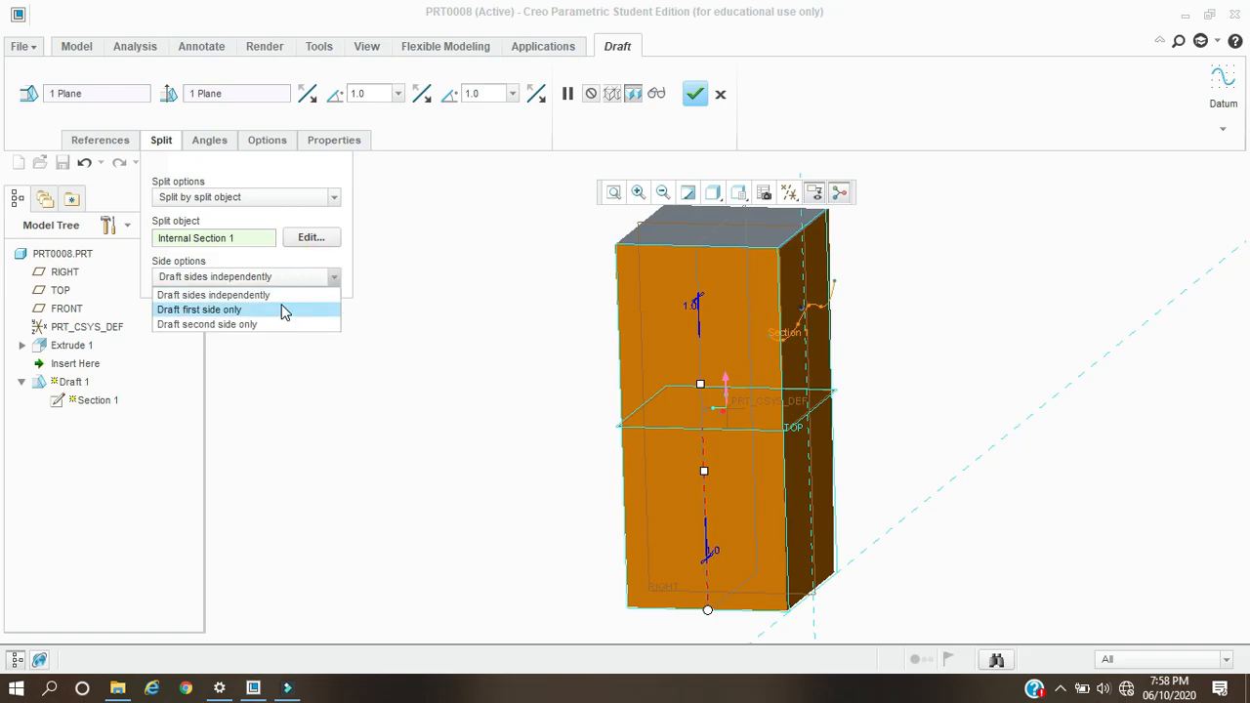
pyautogui.click(282, 293)
pyautogui.moveTo(455, 310); pyautogui.dragTo(416, 314, button='middle')
pyautogui.moveTo(653, 402)
pyautogui.mouseDown()
pyautogui.moveTo(631, 411)
pyautogui.moveTo(640, 395)
pyautogui.mouseUp()
pyautogui.moveTo(639, 396); pyautogui.dragTo(605, 354, button='middle')
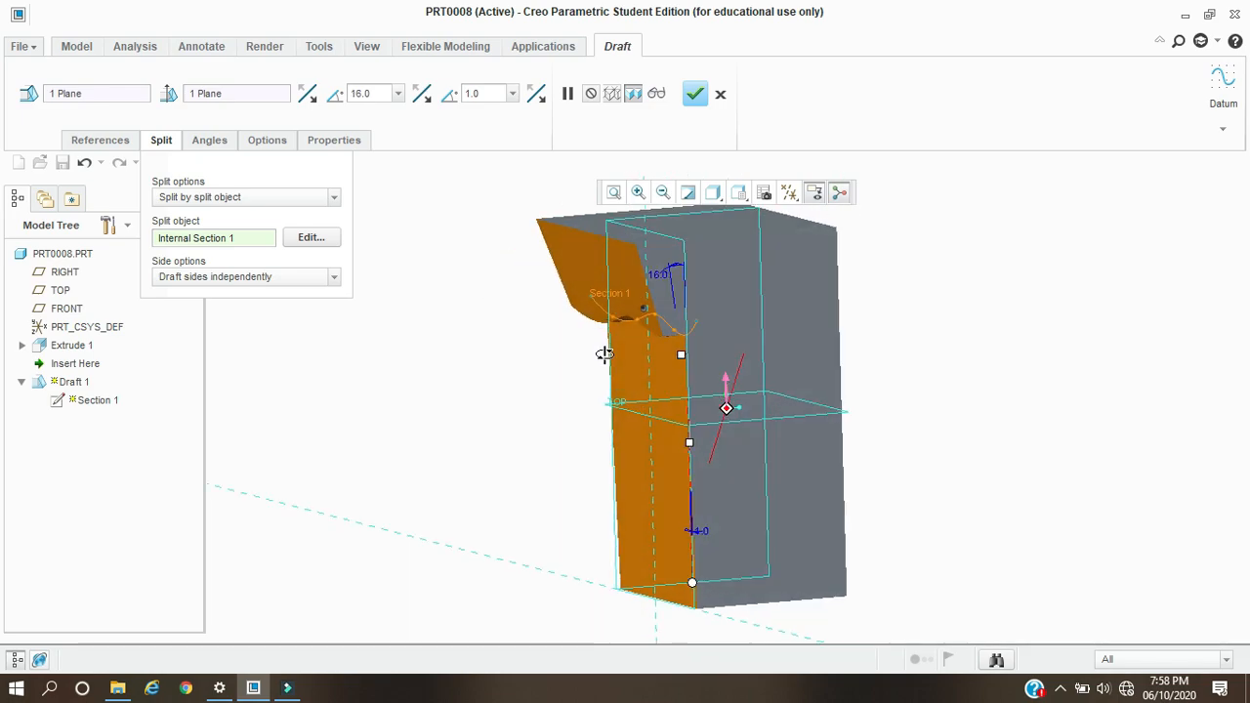
# Step: Change the side option to Draft first side only and adjust the draft angle to about 9 degrees
pyautogui.click(245, 275)
pyautogui.click(261, 306)
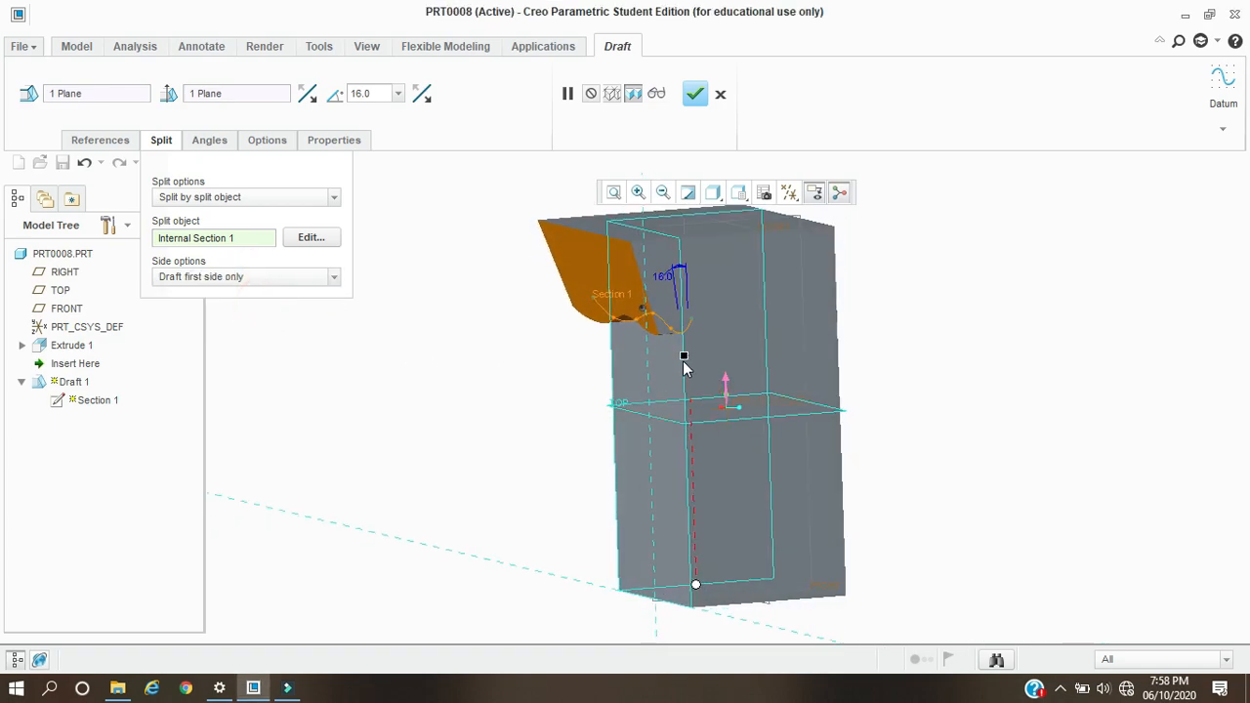
pyautogui.moveTo(682, 365)
pyautogui.mouseDown()
pyautogui.moveTo(672, 371)
pyautogui.moveTo(684, 362)
pyautogui.mouseUp()
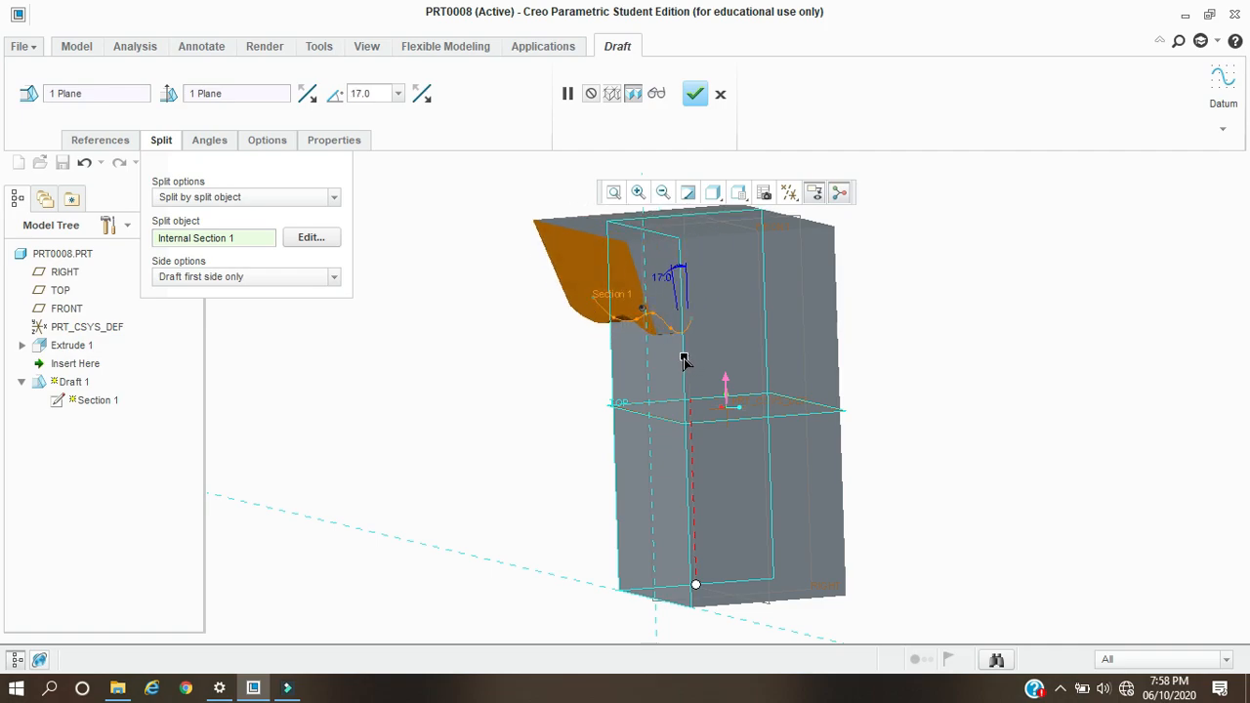
pyautogui.moveTo(689, 362); pyautogui.dragTo(688, 361)
# Step: Set the side option to Draft sides independently, with about 5 degrees below the spline and 0 degrees above it
pyautogui.click(289, 277)
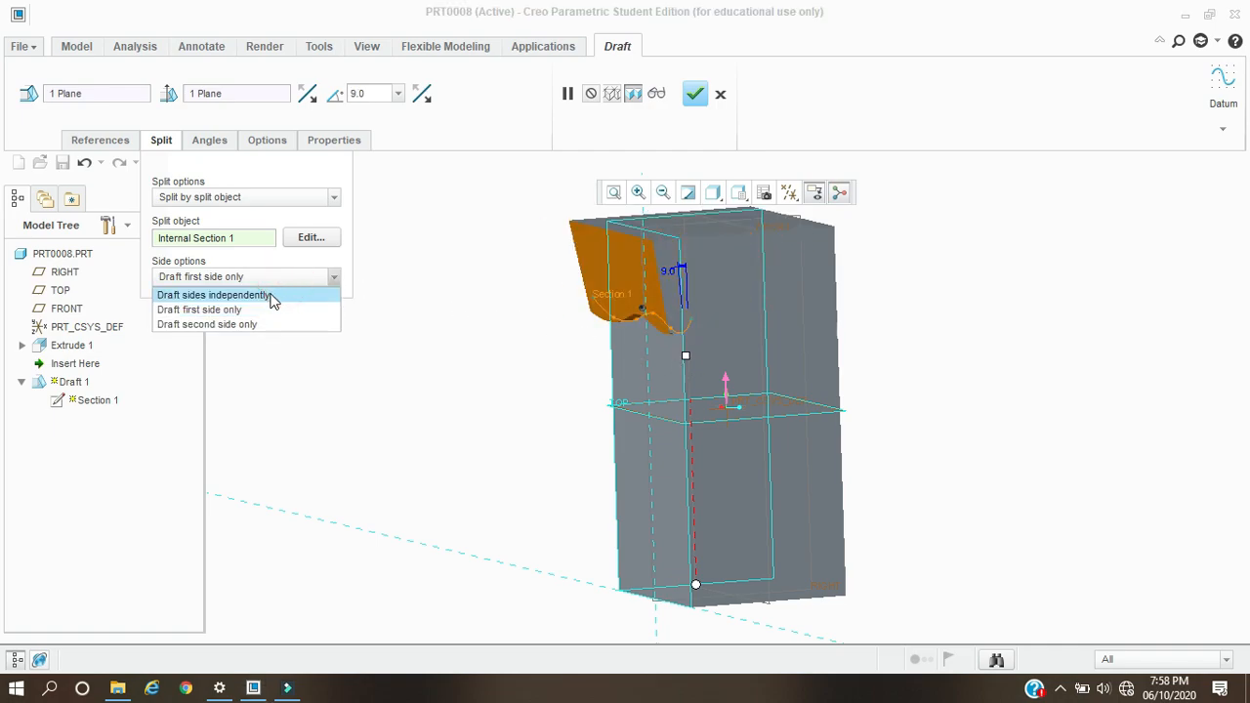
pyautogui.click(269, 291)
pyautogui.moveTo(577, 365); pyautogui.dragTo(630, 472, button='middle')
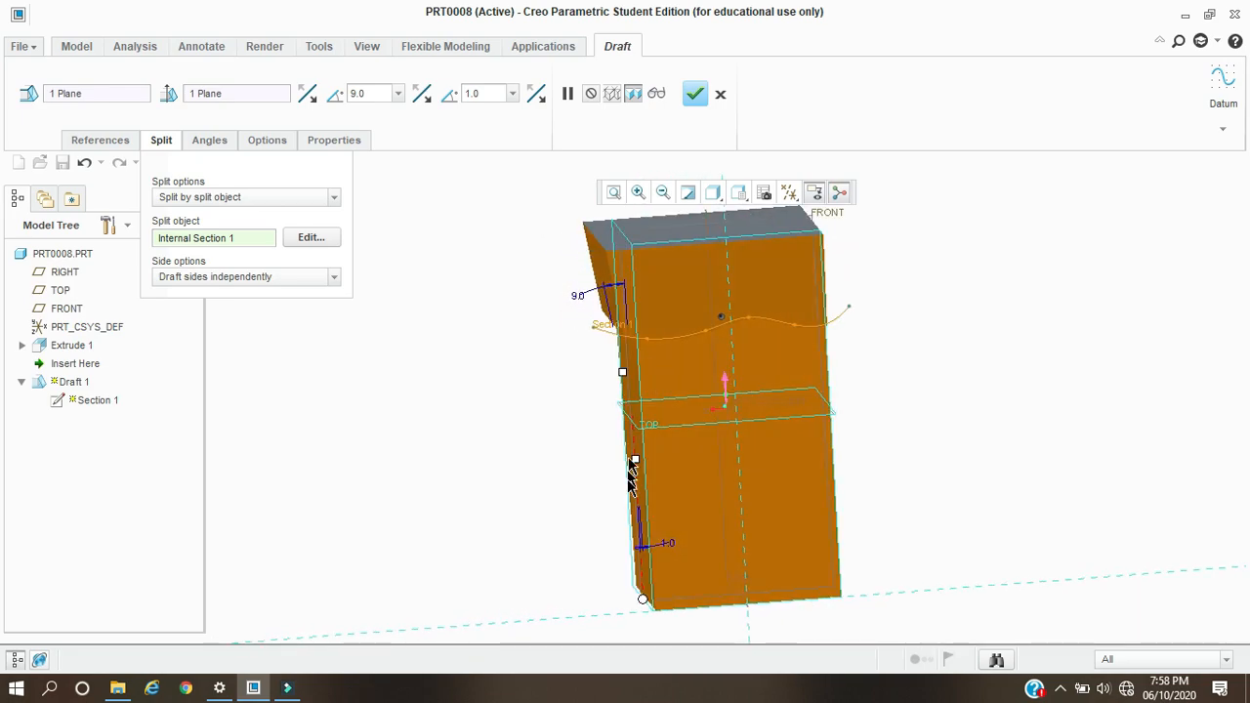
pyautogui.moveTo(637, 463)
pyautogui.mouseDown()
pyautogui.moveTo(647, 454)
pyautogui.moveTo(635, 461)
pyautogui.mouseUp()
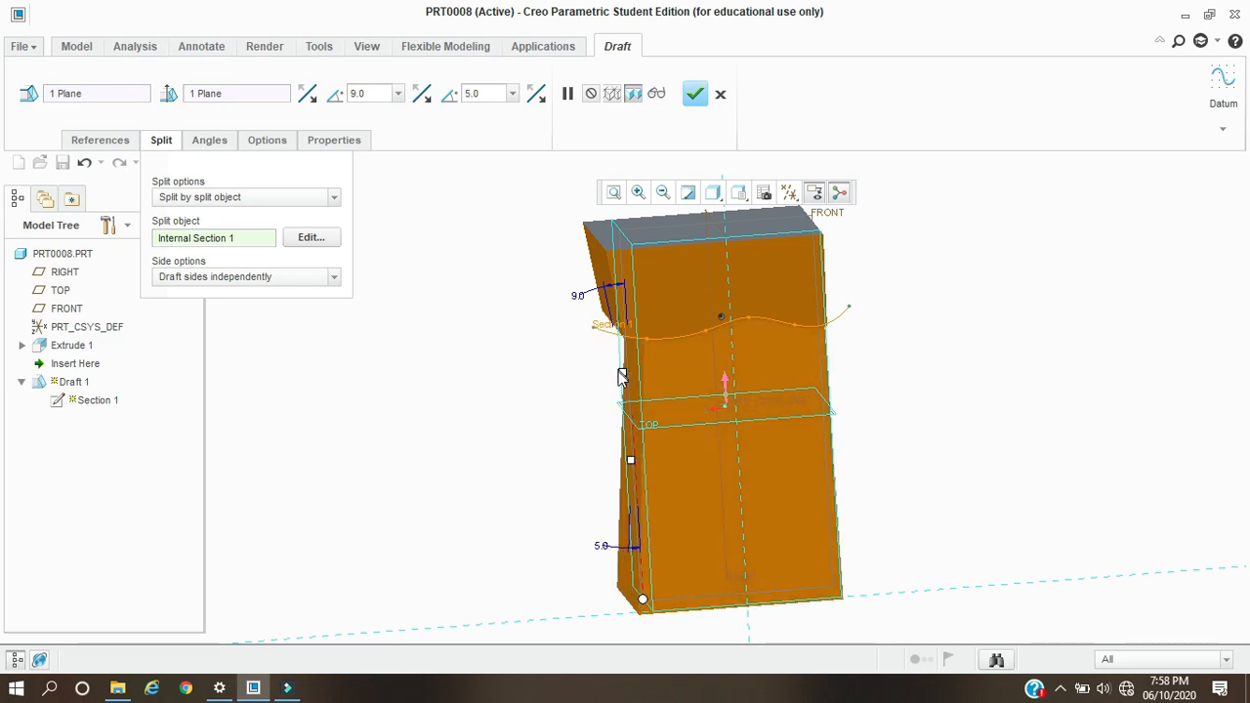
pyautogui.moveTo(623, 381); pyautogui.dragTo(630, 372)
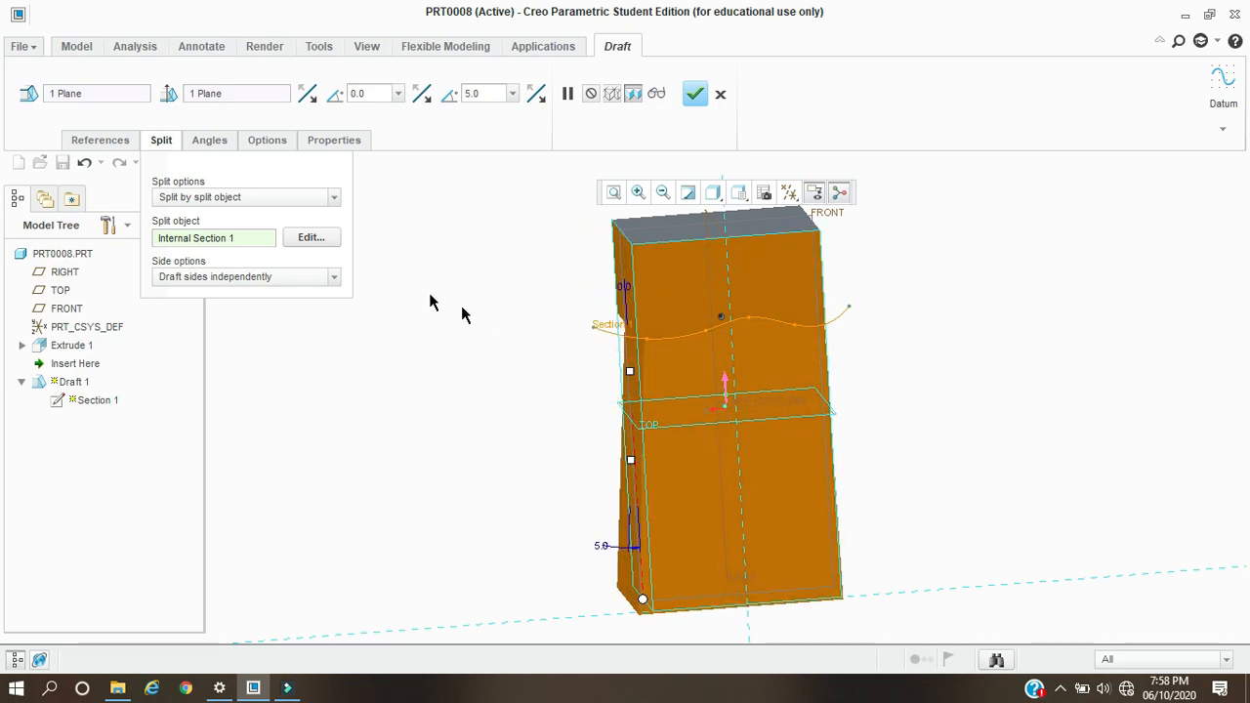
# Step: Edit the split sketch, replacing the spline with a circle on the upper half of the front face that touches its side edge
pyautogui.click(330, 243)
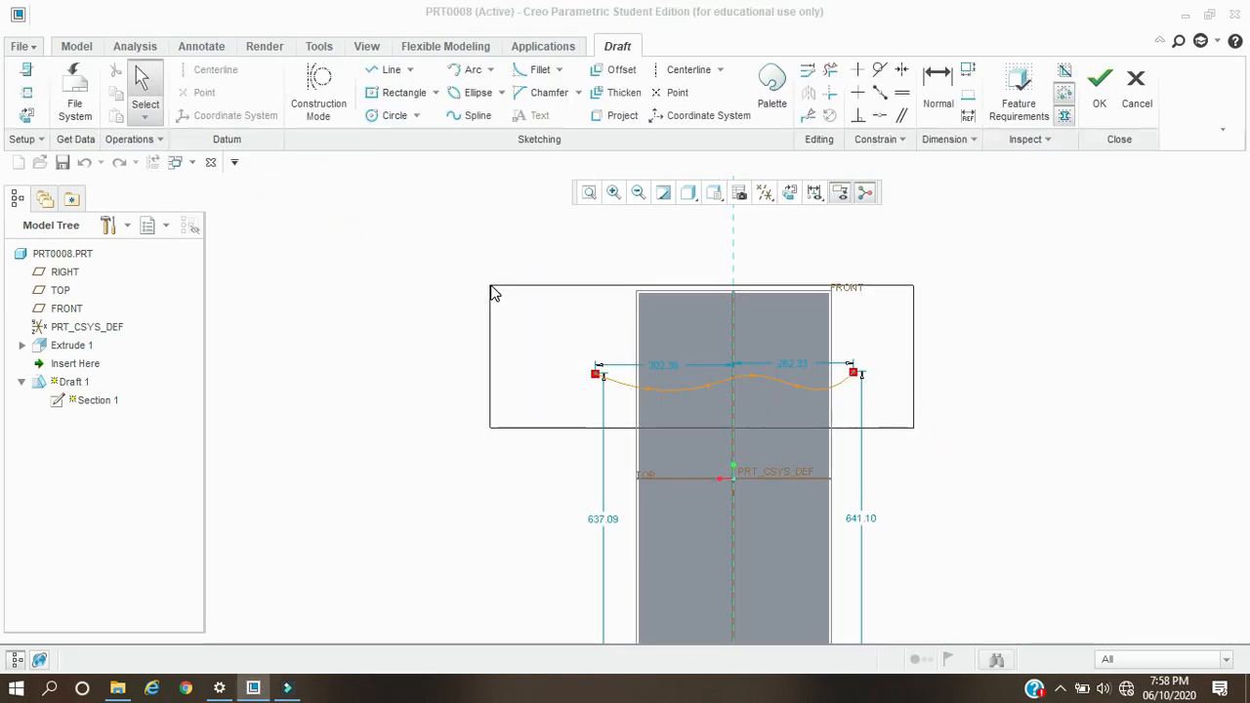
pyautogui.press('Delete')
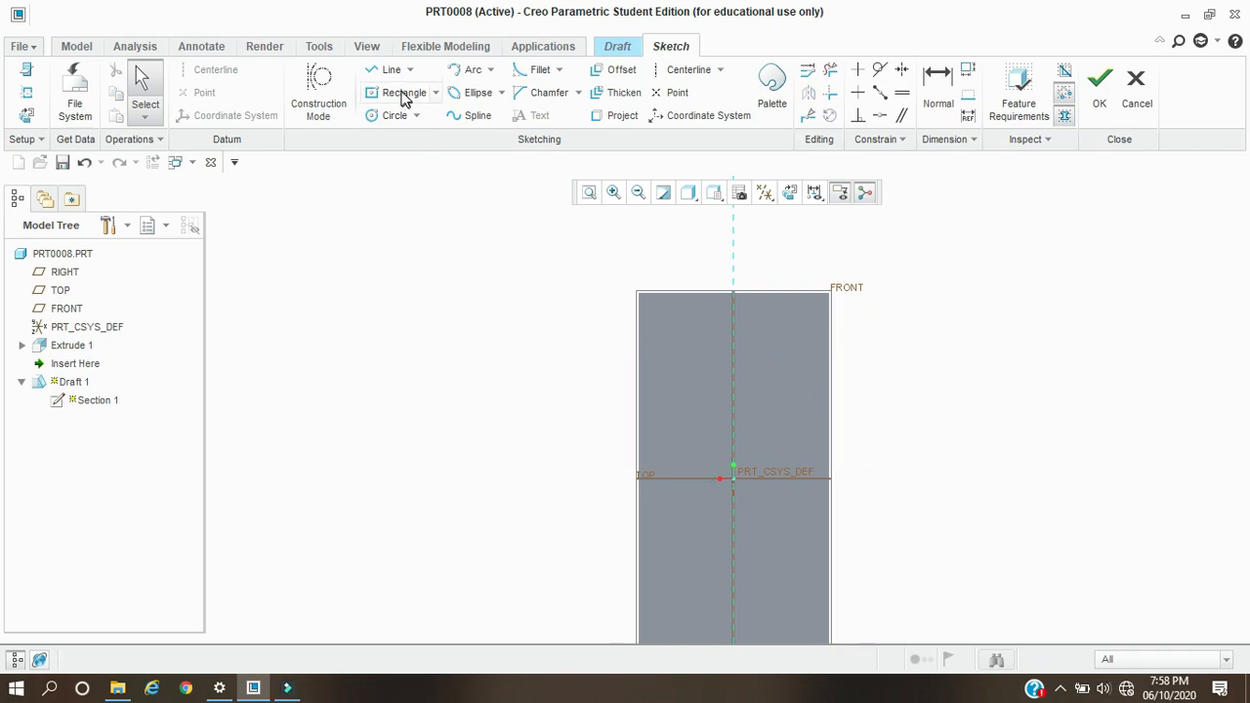
pyautogui.click(388, 121)
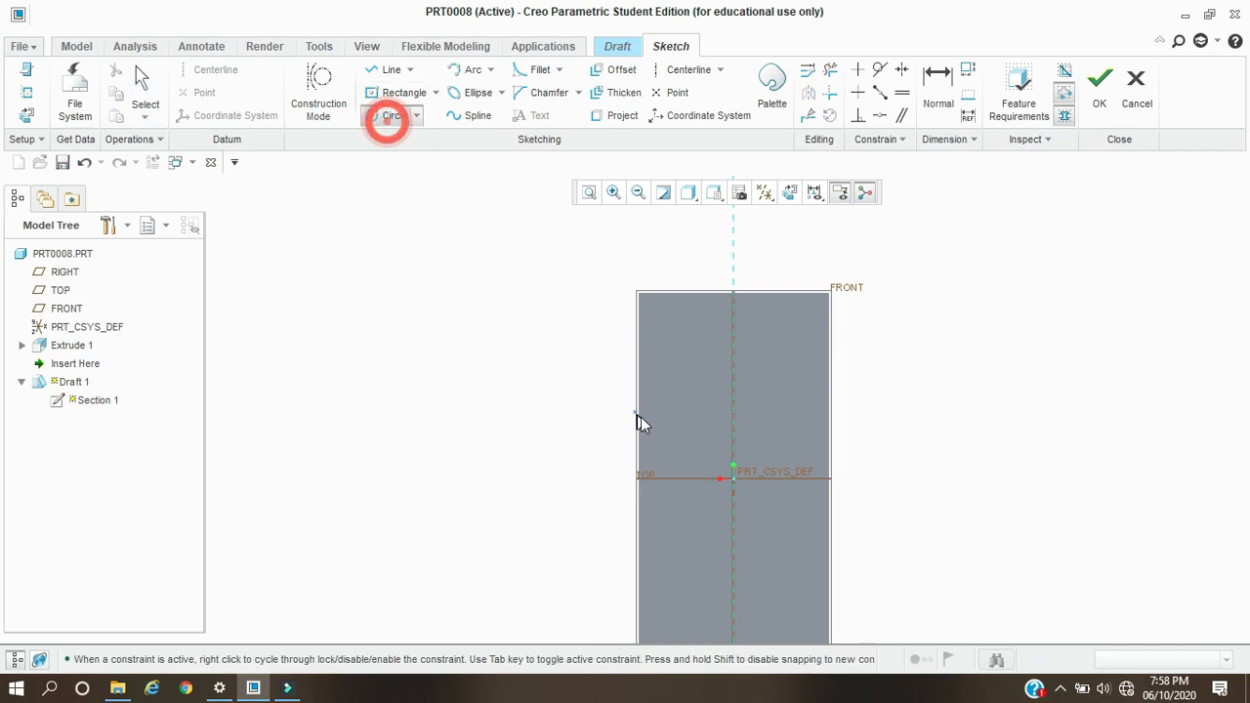
pyautogui.click(765, 443)
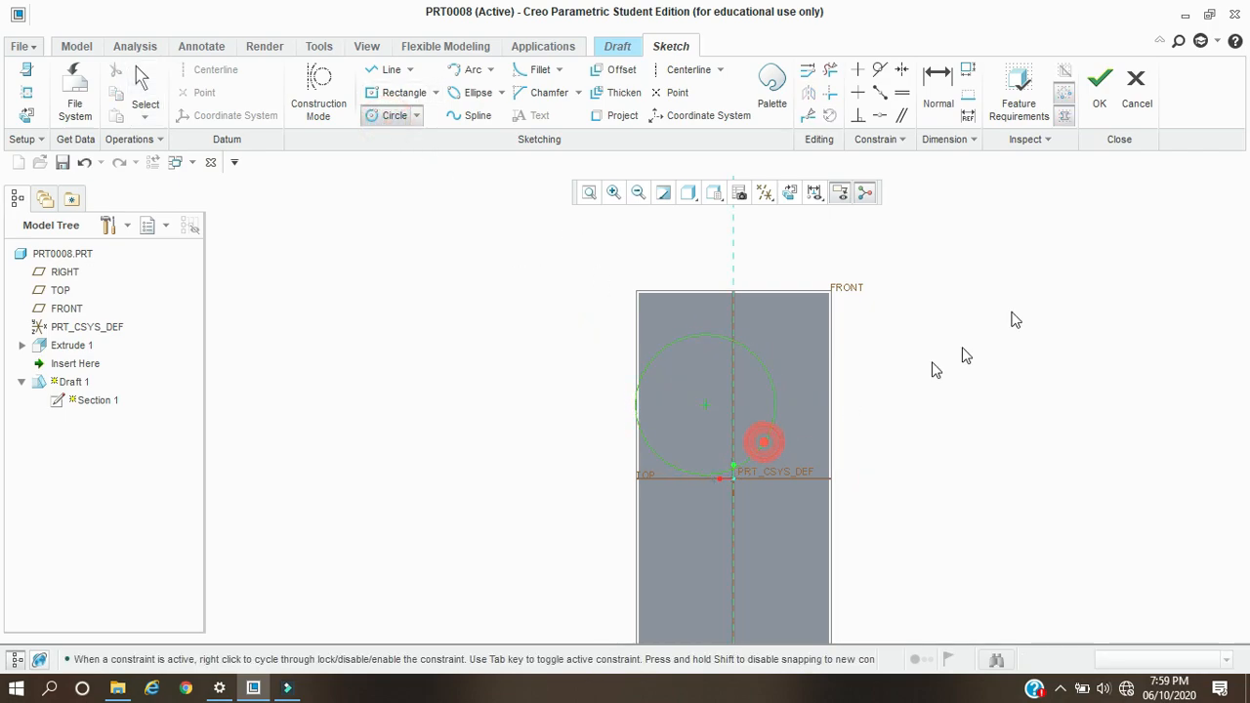
pyautogui.click(1098, 90)
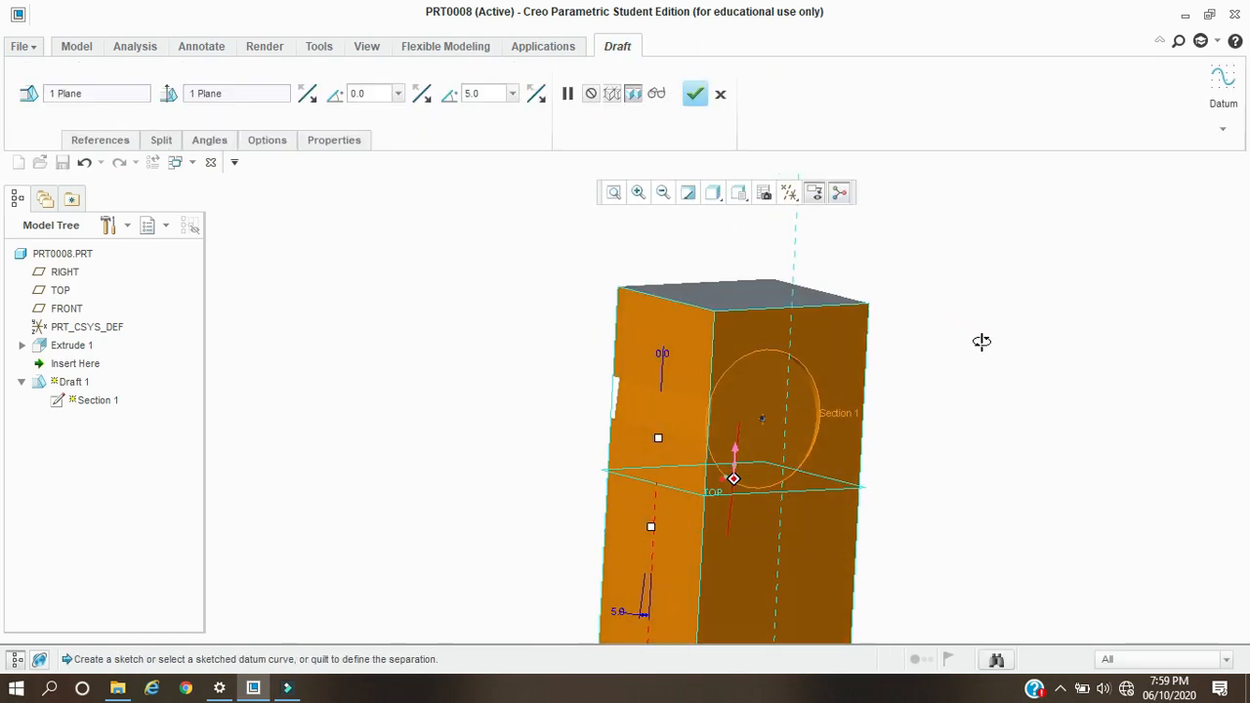
# Step: Adjust the circle-split draft angles to about 3 degrees on the first side and about 9 degrees on the second side
pyautogui.moveTo(972, 329); pyautogui.dragTo(999, 341, button='middle')
pyautogui.moveTo(552, 395); pyautogui.dragTo(645, 450, button='middle')
pyautogui.moveTo(646, 441)
pyautogui.mouseDown()
pyautogui.moveTo(656, 415)
pyautogui.moveTo(640, 415)
pyautogui.moveTo(650, 433)
pyautogui.moveTo(653, 420)
pyautogui.mouseUp()
pyautogui.moveTo(656, 530); pyautogui.dragTo(612, 510)
pyautogui.moveTo(614, 512); pyautogui.dragTo(700, 505, button='middle')
pyautogui.moveTo(702, 506)
pyautogui.mouseDown()
pyautogui.moveTo(698, 534)
pyautogui.moveTo(704, 522)
pyautogui.mouseUp()
pyautogui.moveTo(538, 400); pyautogui.dragTo(391, 406, button='middle')
pyautogui.keyDown('ctrl'); pyautogui.moveTo(528, 360); pyautogui.dragTo(502, 275, button='middle'); pyautogui.keyUp('ctrl')
pyautogui.keyDown('shift'); pyautogui.moveTo(480, 367); pyautogui.dragTo(444, 332, button='middle'); pyautogui.keyUp('shift')
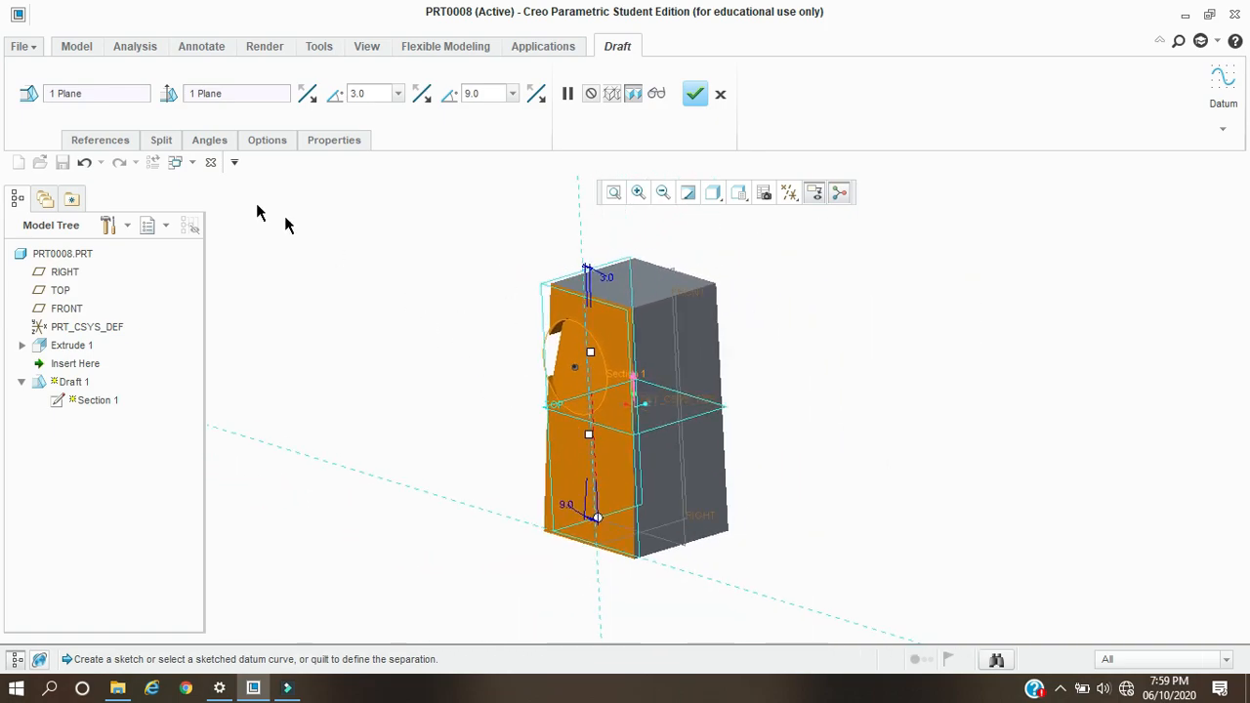
# Step: Open the draft's reference settings showing its surfaces, hinge and pull direction
pyautogui.click(101, 140)
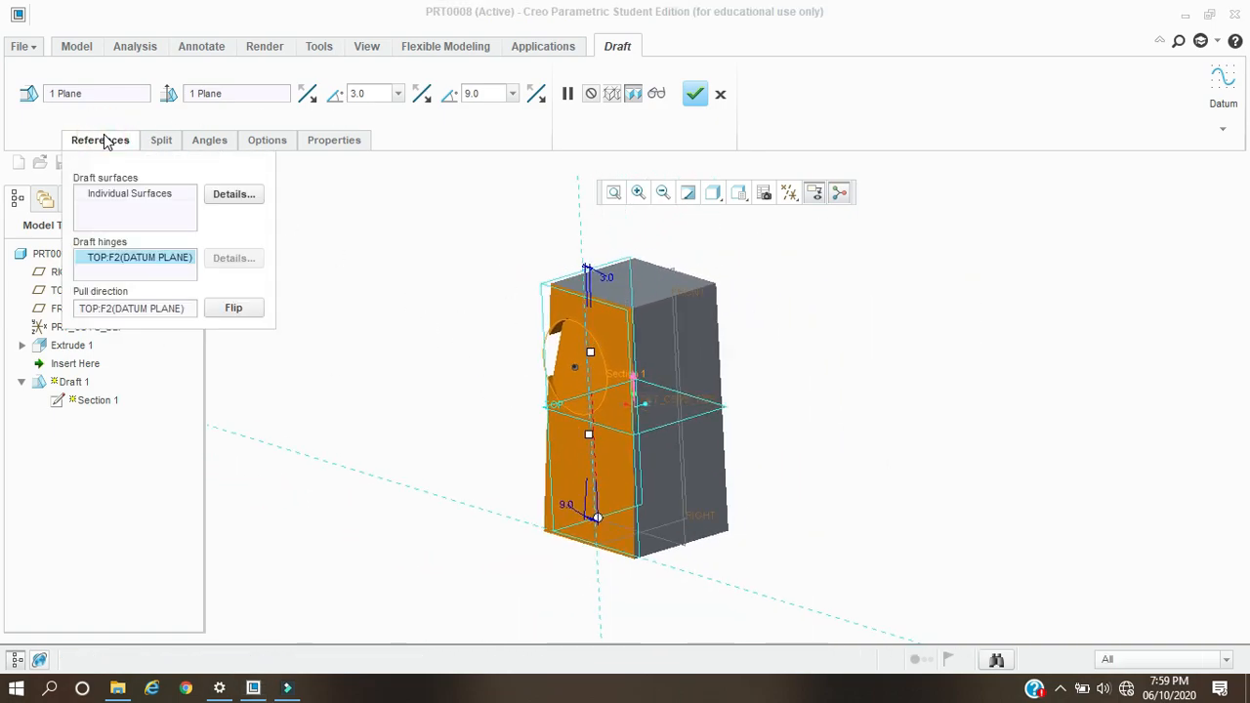